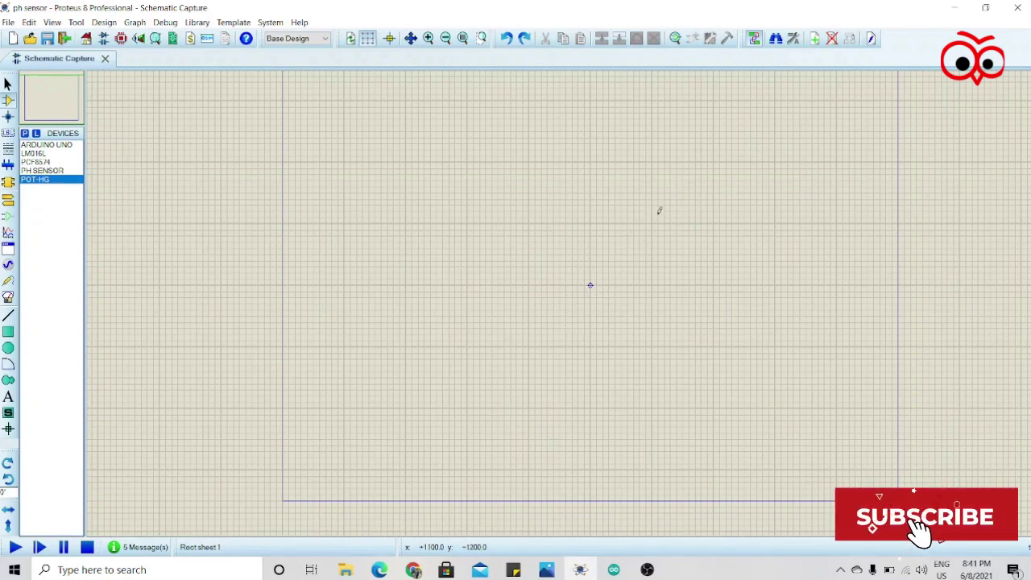
Step: Place an Arduino Uno as ARD1 and an LM016L LCD as LCD1 up and to its right
click(36, 146)
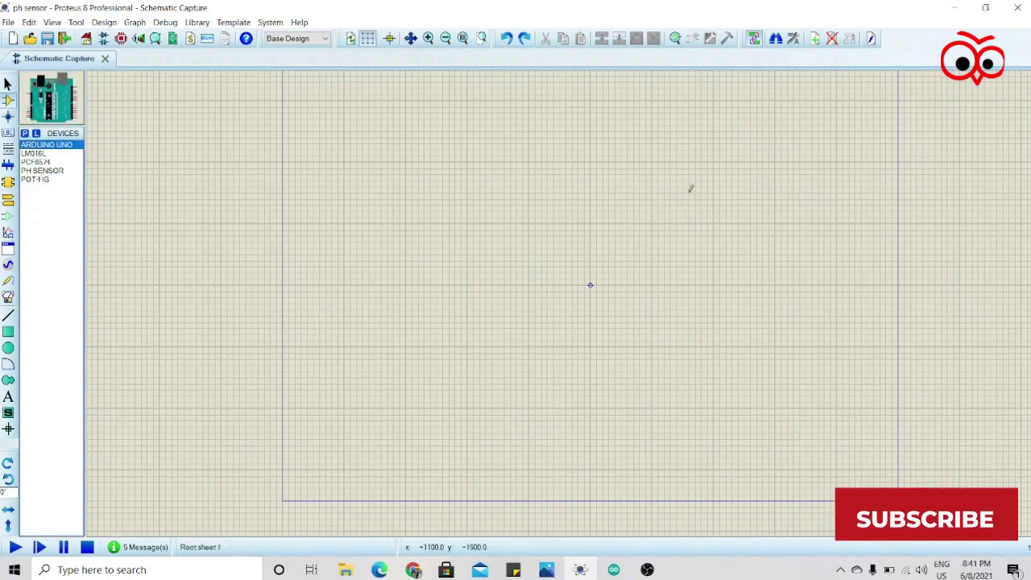
click(588, 231)
click(596, 264)
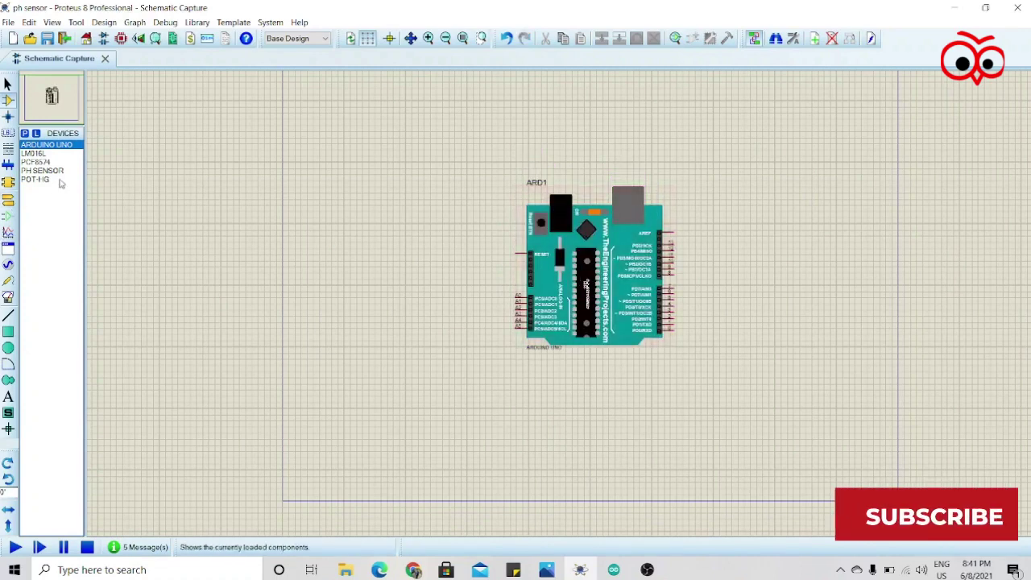
click(34, 153)
click(761, 145)
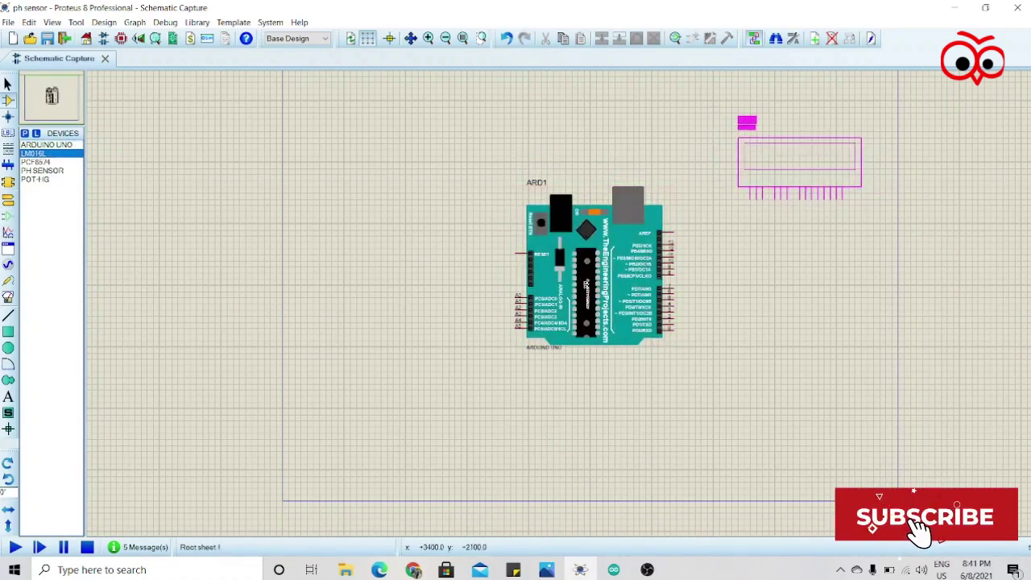
click(798, 165)
Step: Place the PH SENSOR as PH1 left of the Arduino and rotate it anticlockwise
click(42, 171)
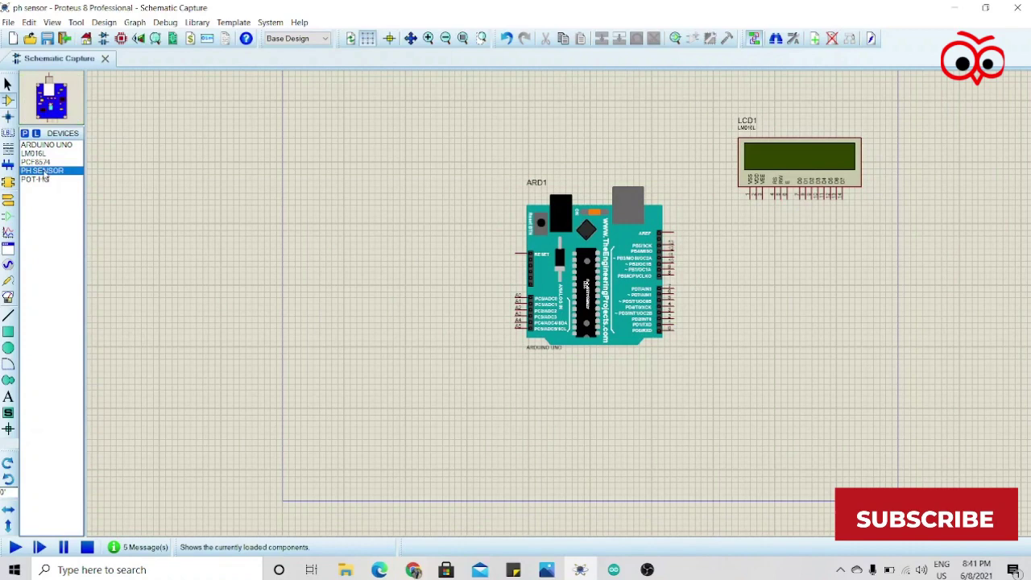
click(403, 366)
click(365, 310)
right_click(375, 310)
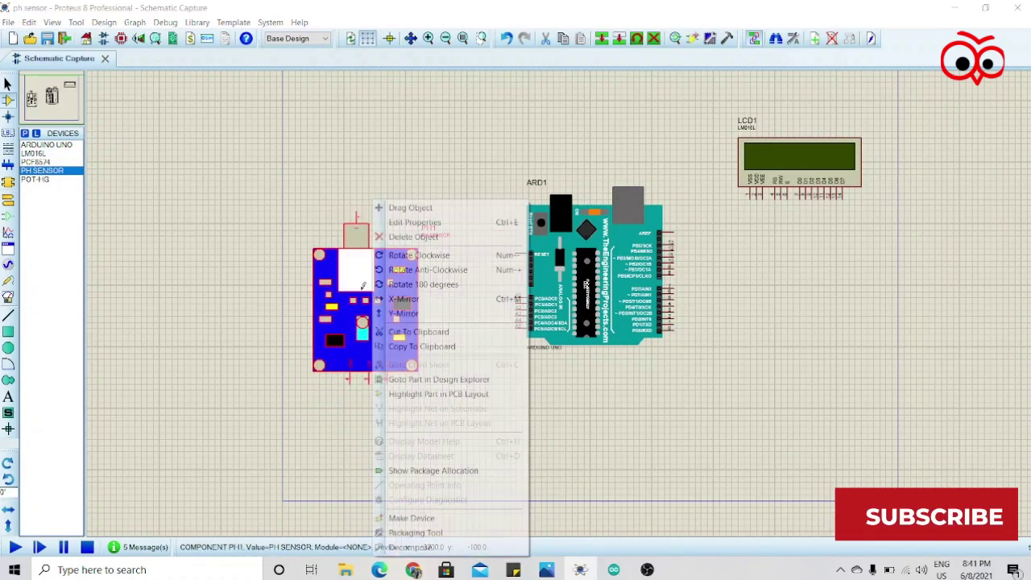
click(435, 268)
click(434, 434)
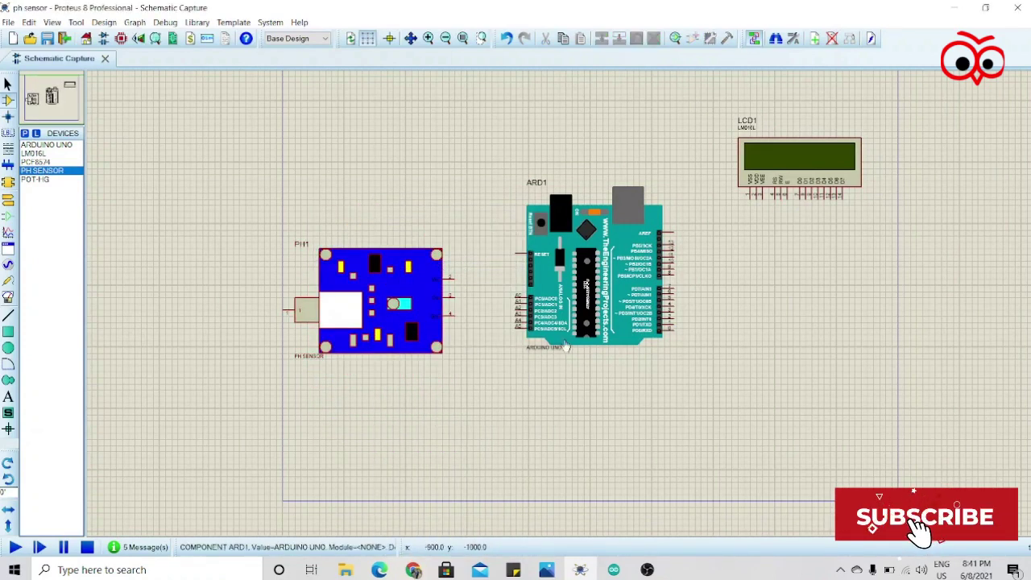
Step: Wire LCD pins RS, E, D4, D6 and D7 to Arduino pins 13, 12, 11, 9 and 8
scroll(768, 281, up, 1)
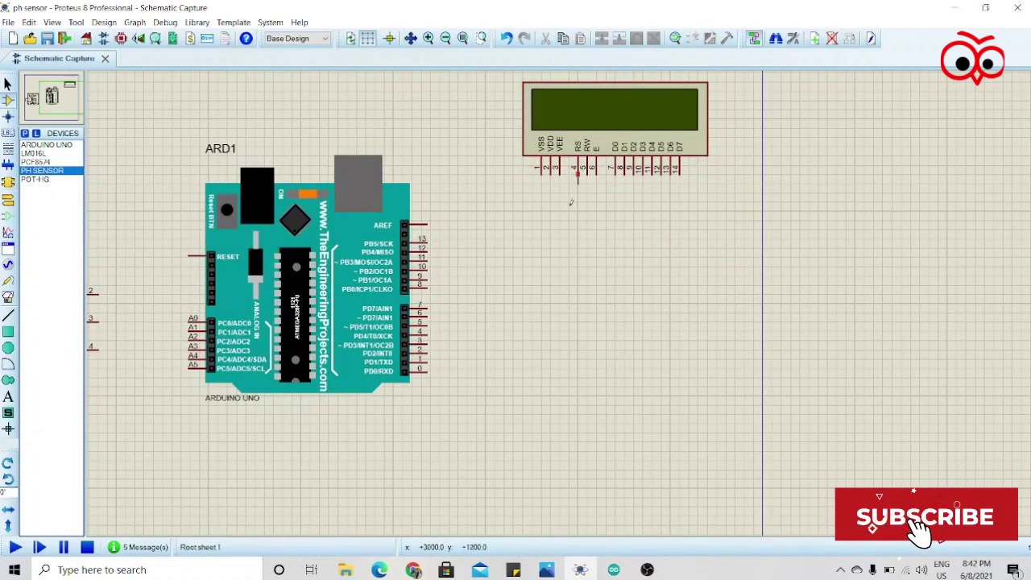
click(575, 172)
click(432, 239)
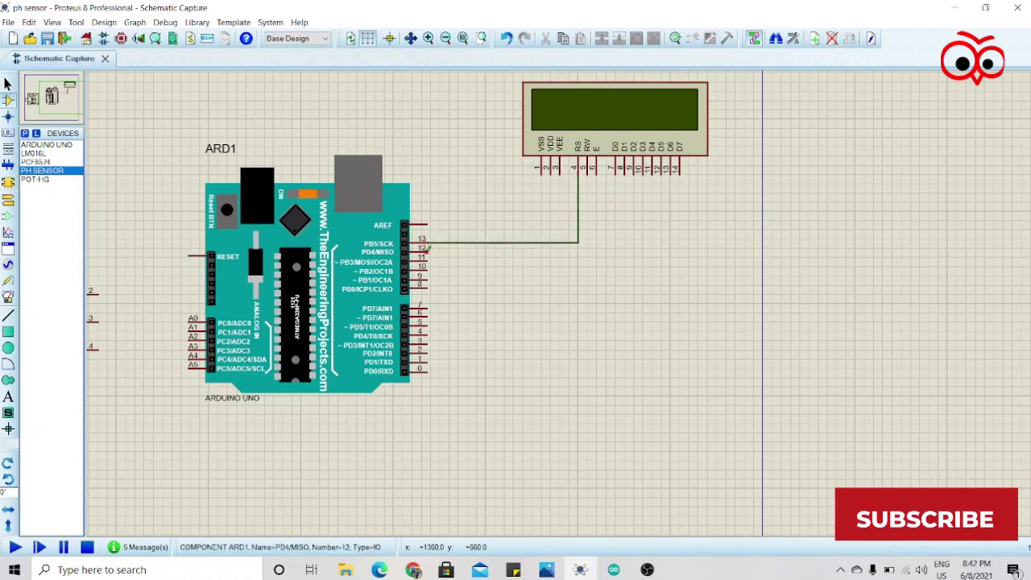
click(428, 249)
click(596, 173)
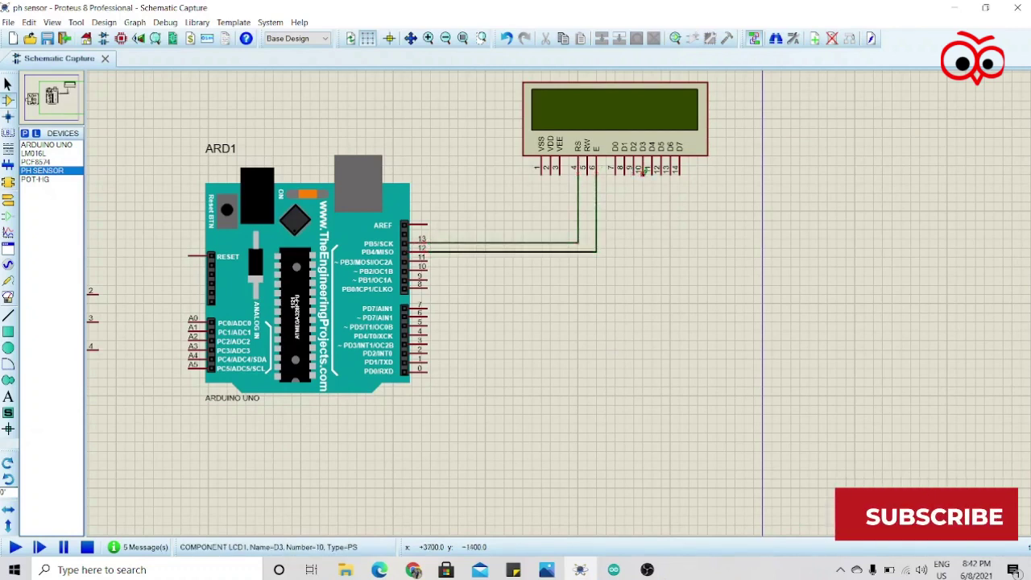
click(652, 171)
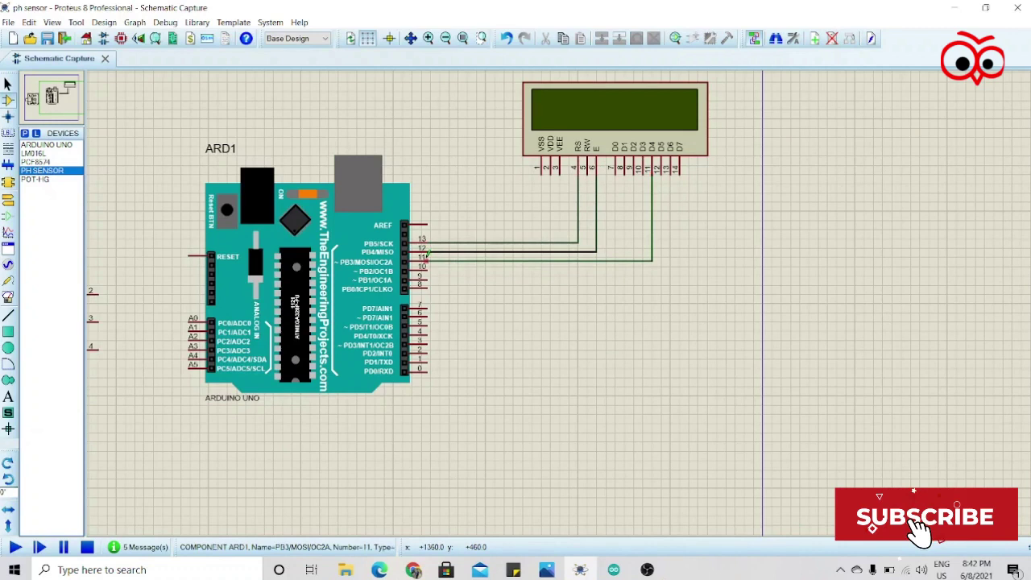
click(428, 258)
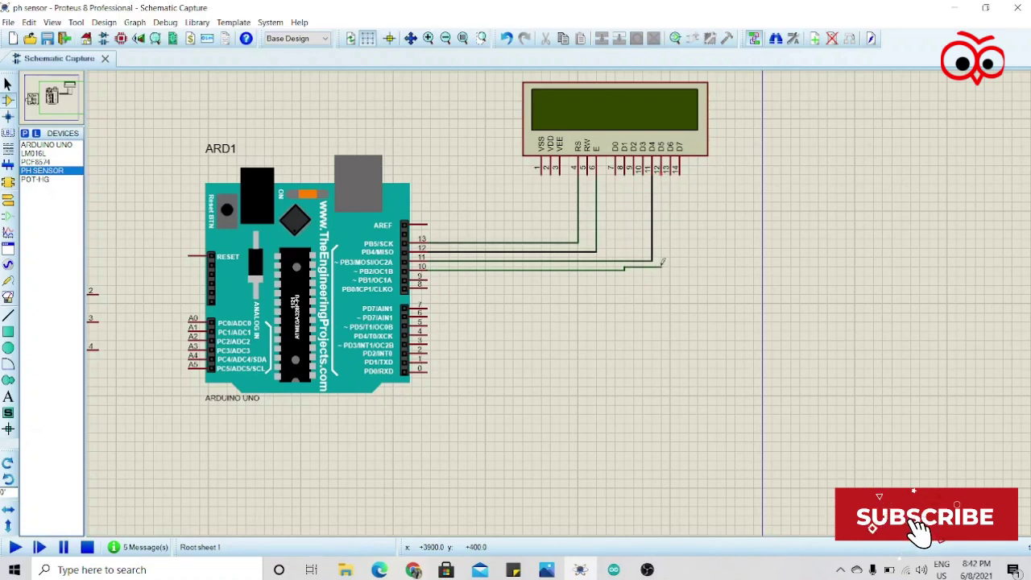
click(673, 172)
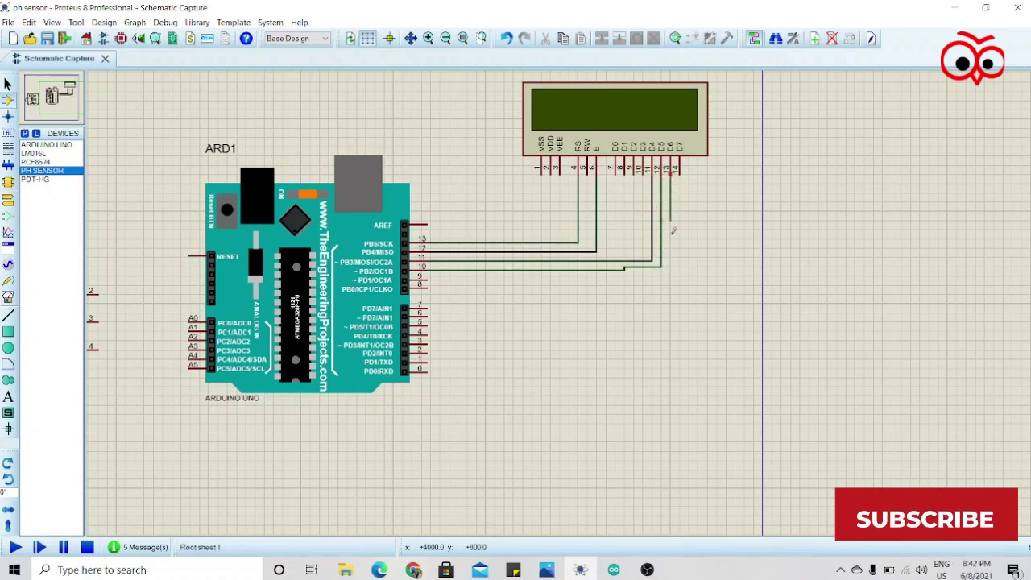
click(426, 276)
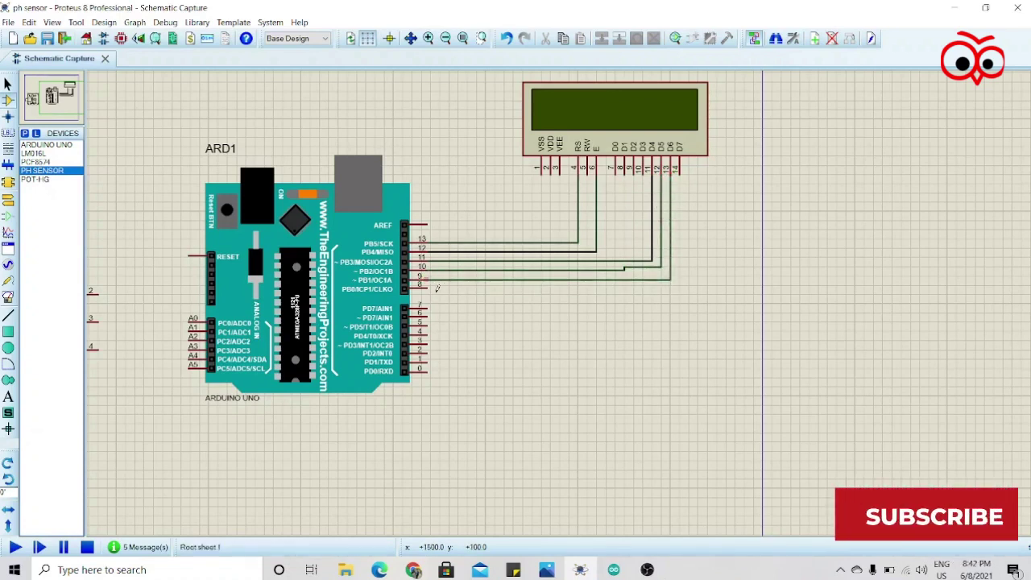
click(427, 286)
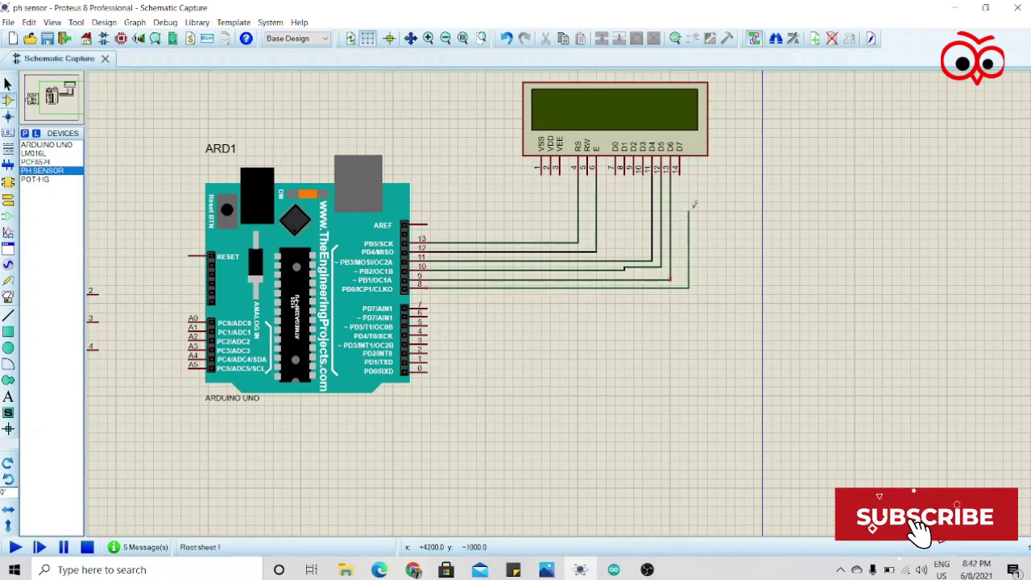
click(680, 169)
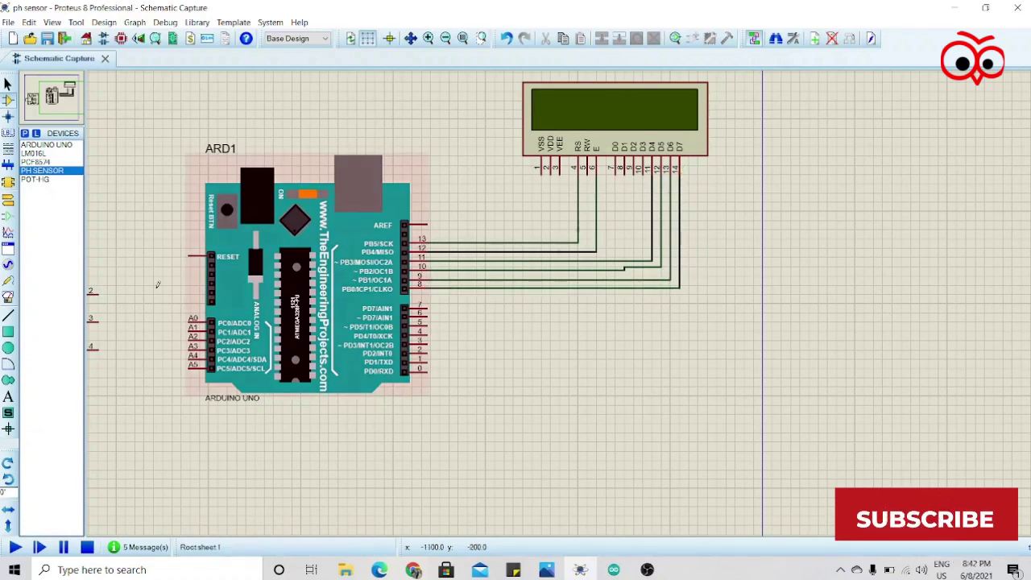
Step: Place a GROUND terminal below the LCD and wire its RW pin to it
click(8, 182)
click(36, 179)
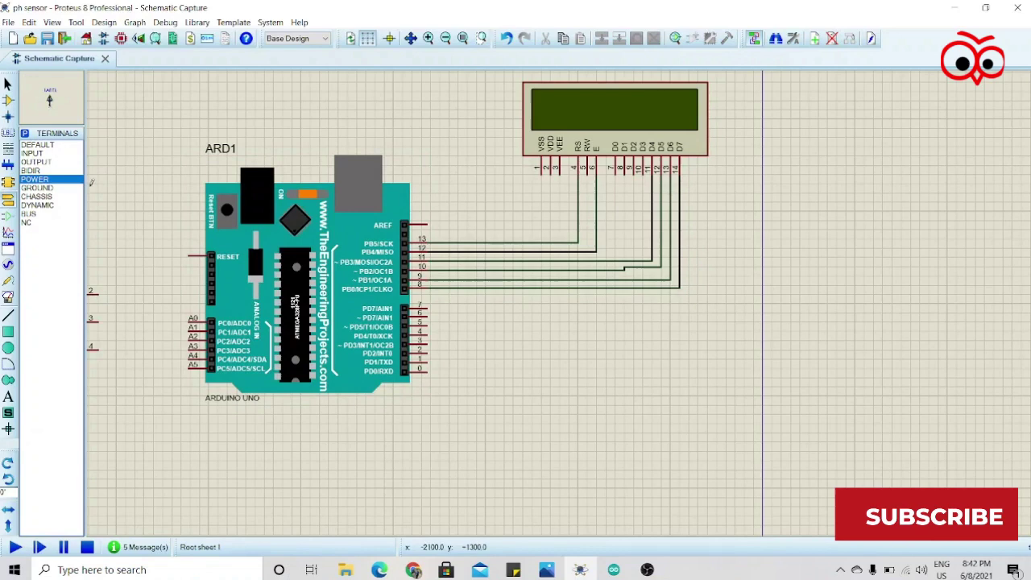
click(36, 188)
click(625, 213)
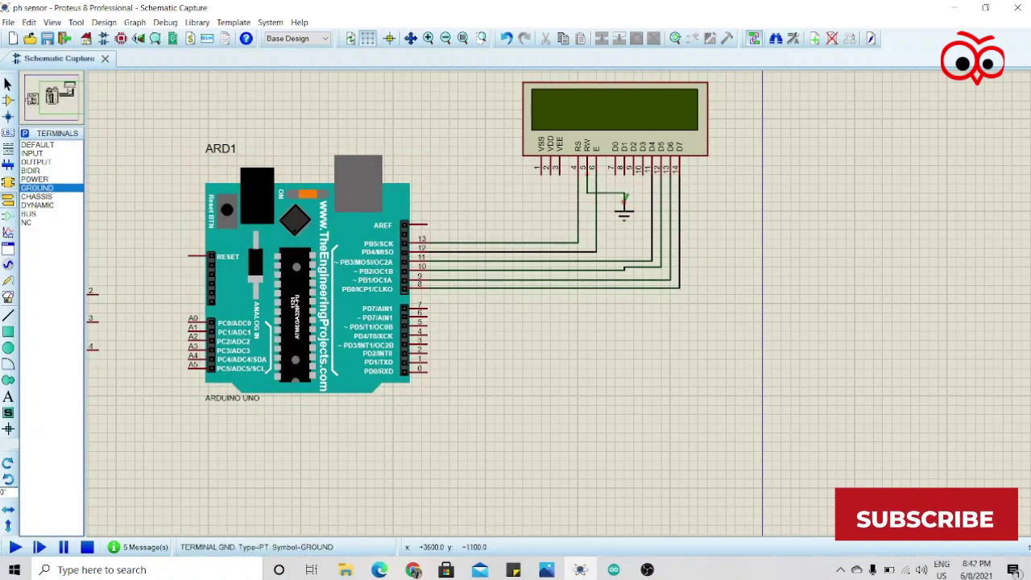
click(624, 204)
scroll(546, 319, down, 1)
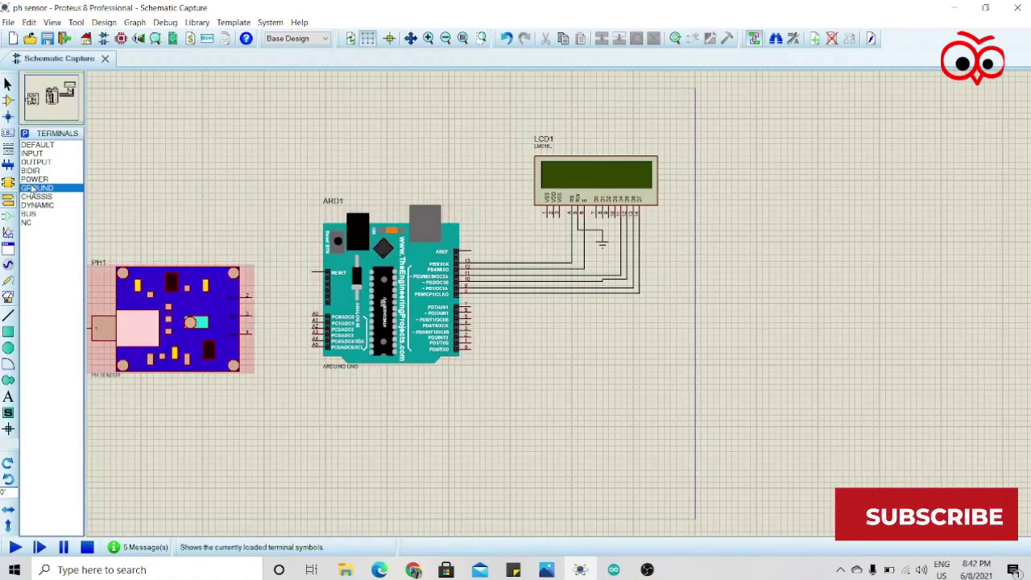
Step: Place a VIRTUAL TERMINAL on the sheet below the LCD
click(8, 297)
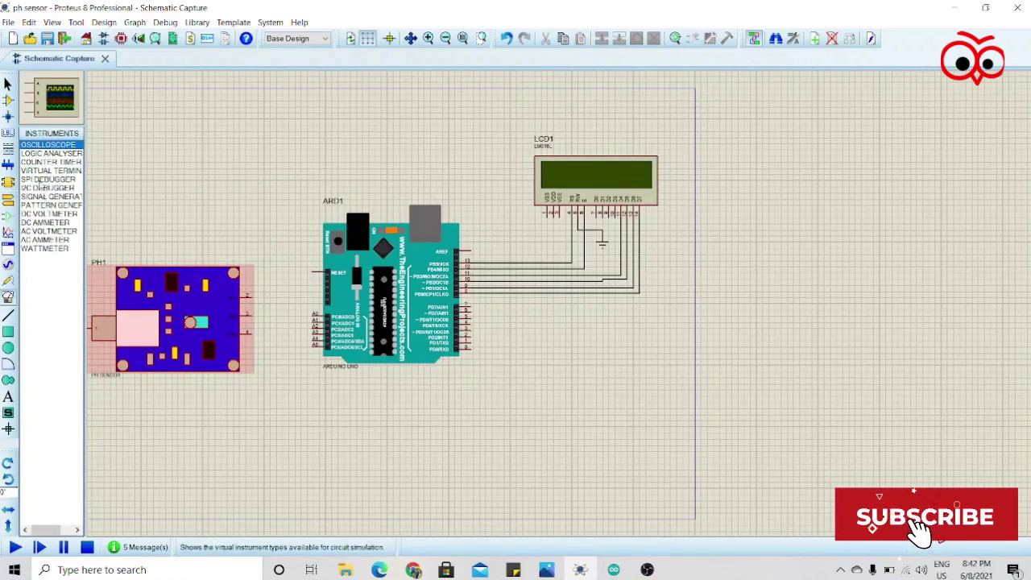
click(48, 171)
click(614, 364)
click(620, 369)
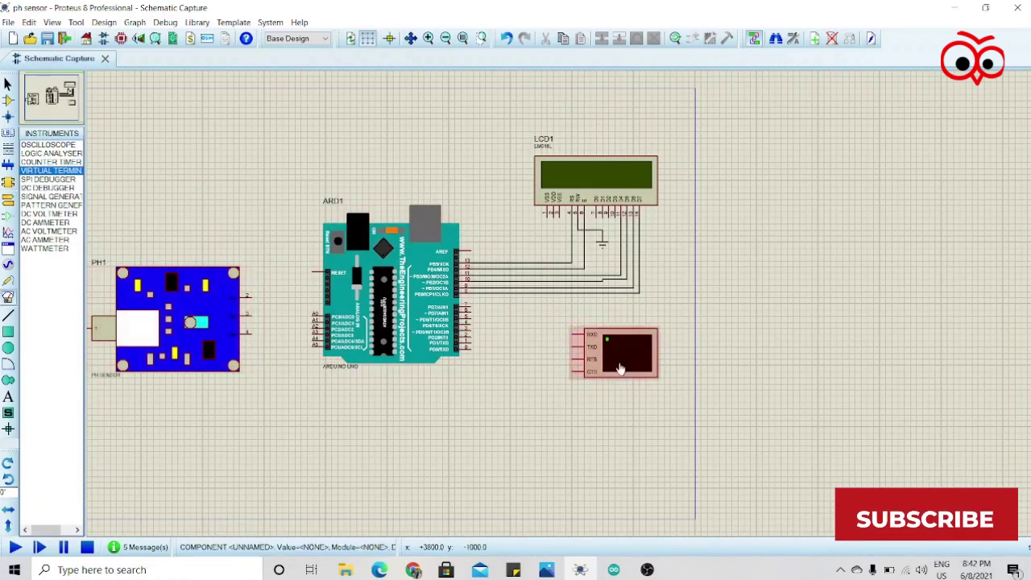
Step: Wire Arduino TXD to the terminal's RXD and the terminal's TXD to Arduino RXD
scroll(620, 369, up, 3)
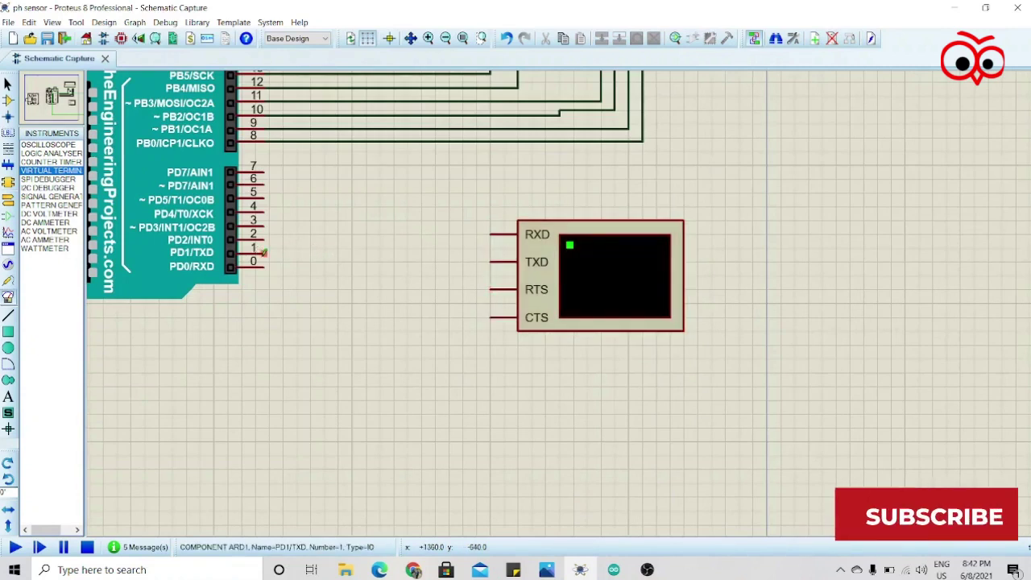
click(496, 227)
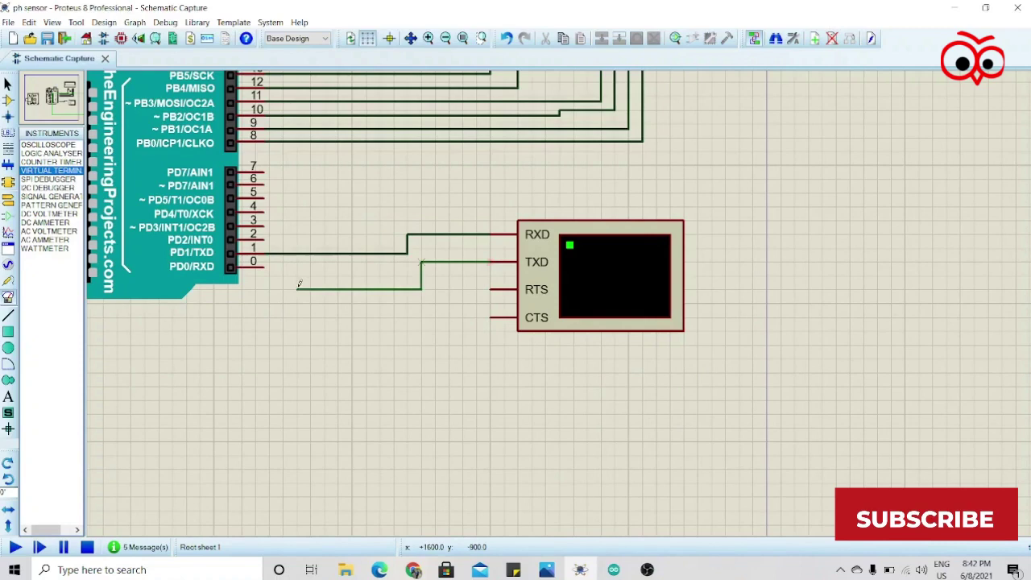
click(262, 263)
Step: Wire the pH sensor's Out pin to Arduino A0
scroll(405, 321, down, 3)
scroll(405, 321, down, 1)
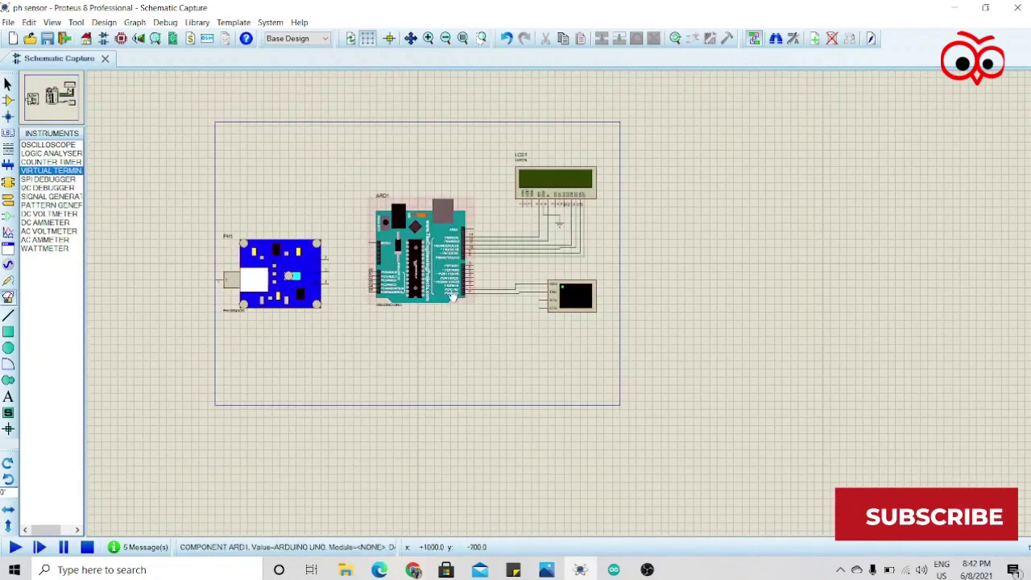
scroll(562, 295, up, 3)
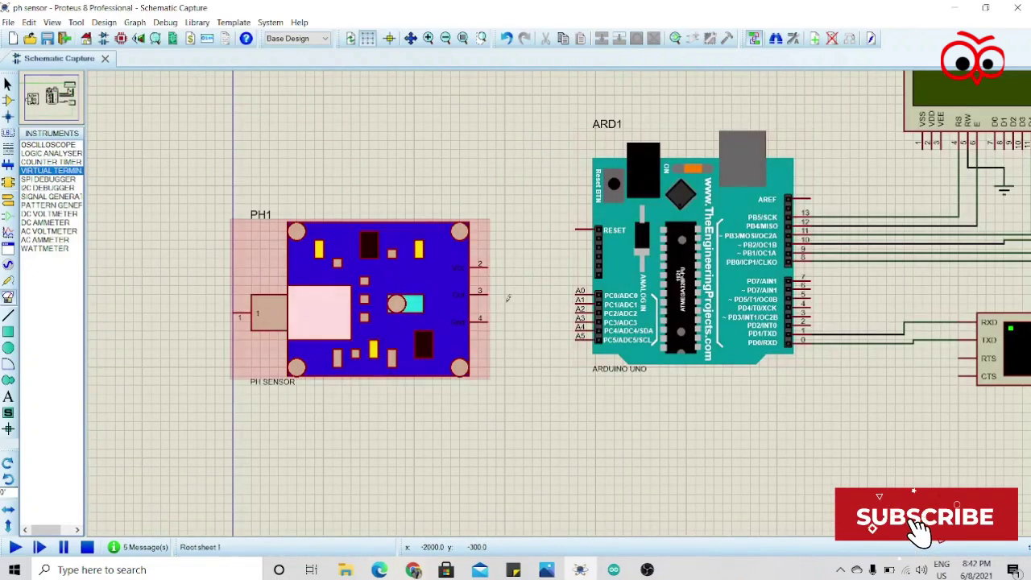
scroll(507, 298, up, 1)
click(532, 287)
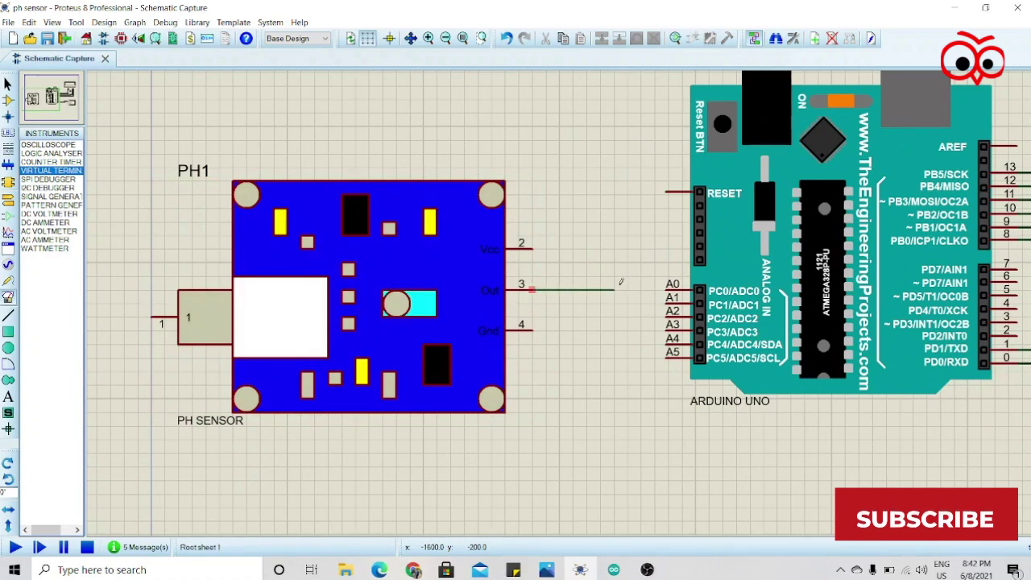
click(667, 289)
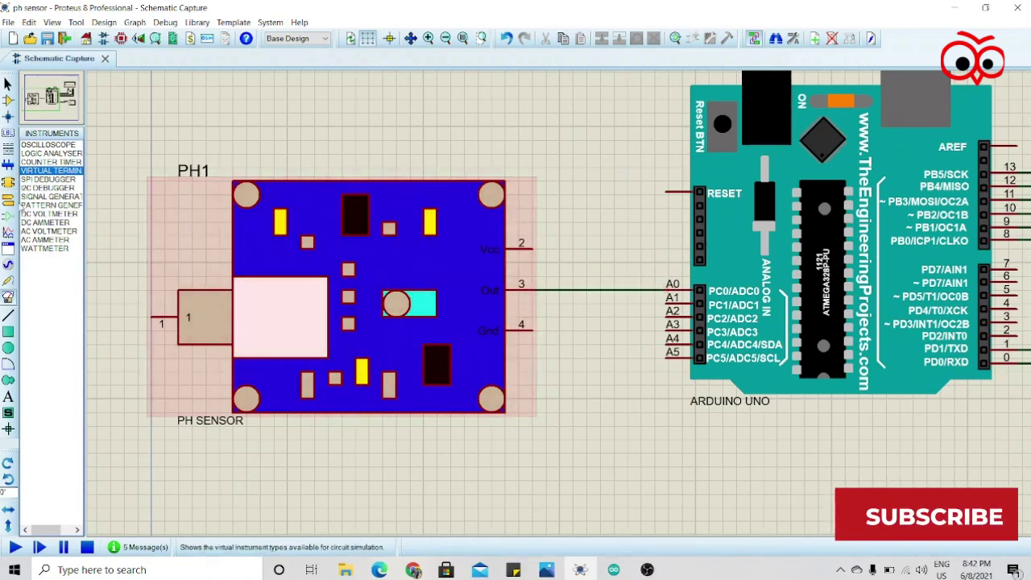
Step: Add a POWER terminal above the sensor and wire it to Vcc pin 2
click(8, 199)
click(35, 179)
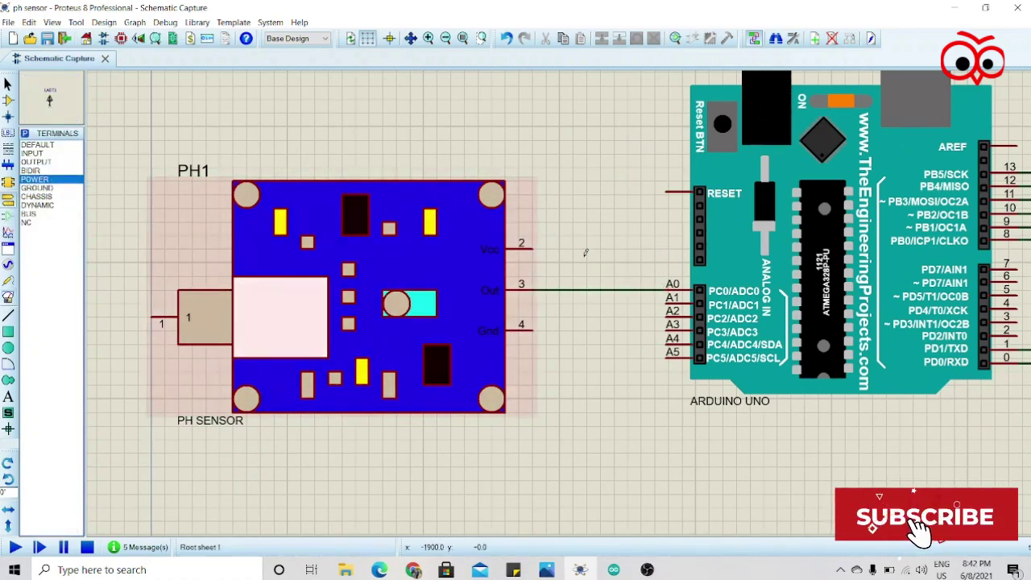
click(587, 202)
click(586, 201)
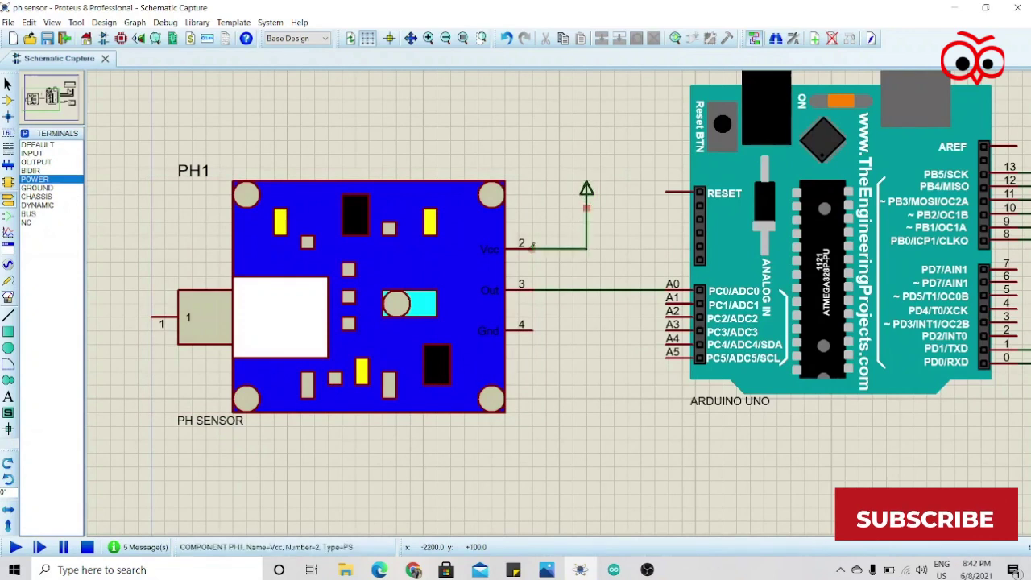
click(532, 247)
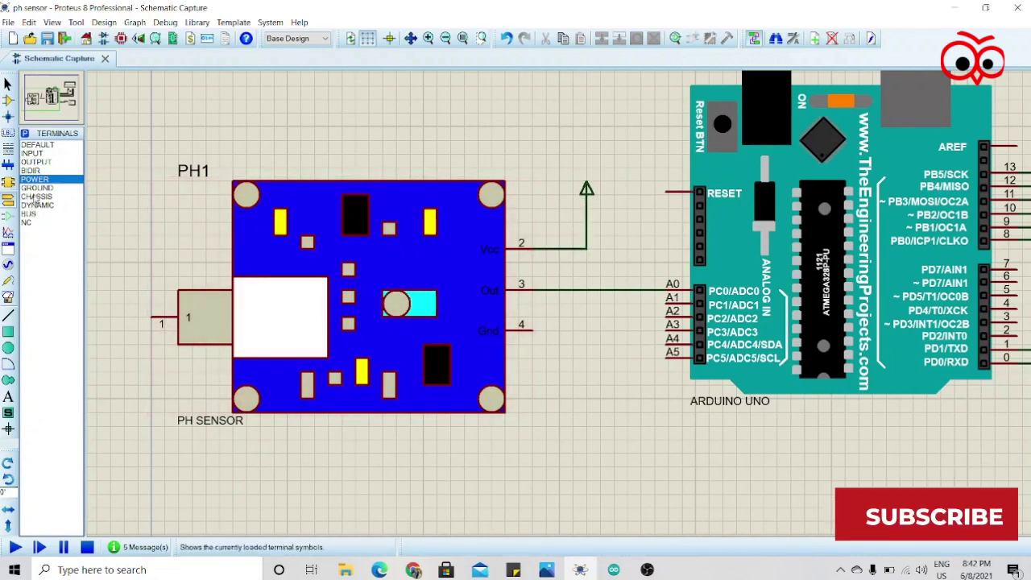
Step: Connect the sensor's Gnd pin 4 to a GROUND terminal and zoom to fit the sheet
click(36, 188)
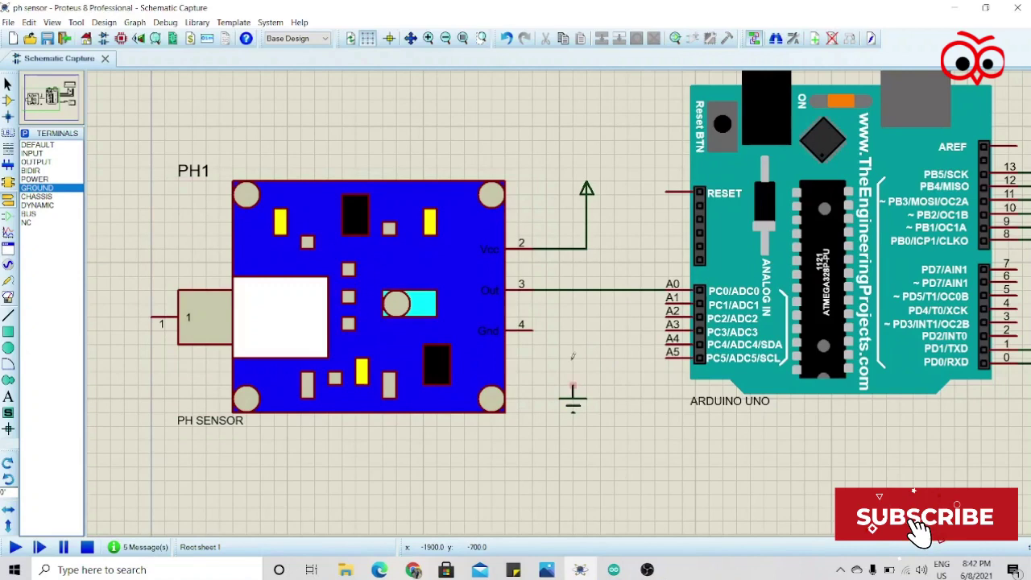
click(574, 387)
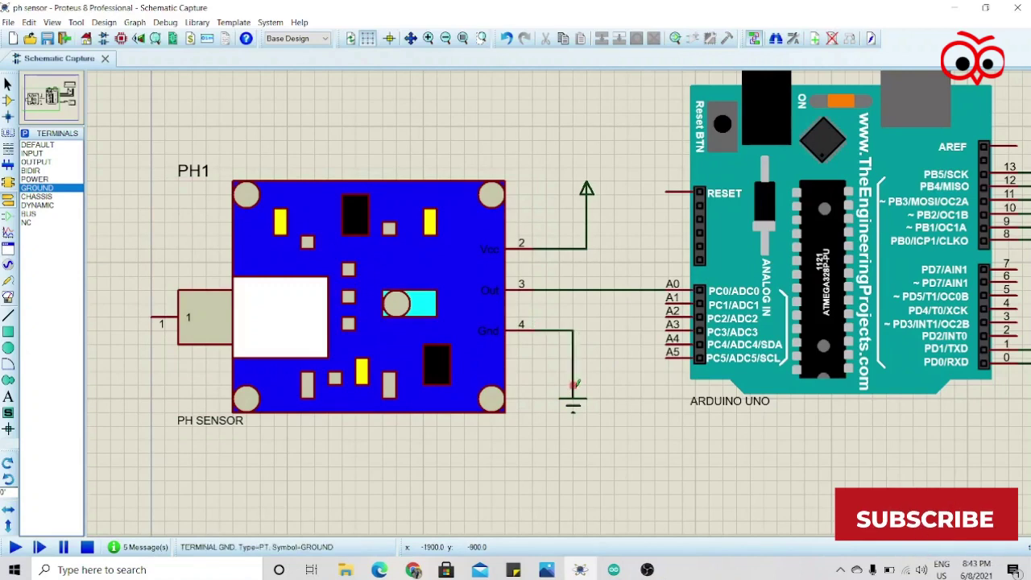
key(F8)
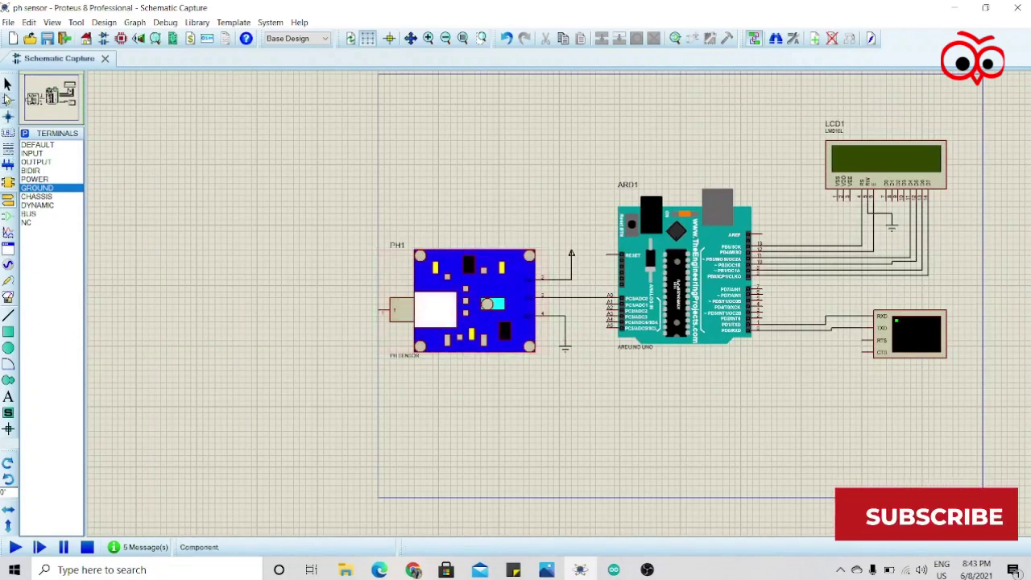
Step: Place a POT-HG potentiometer RV1 beside the pH sensor and wire it to pin 1
click(8, 100)
click(328, 317)
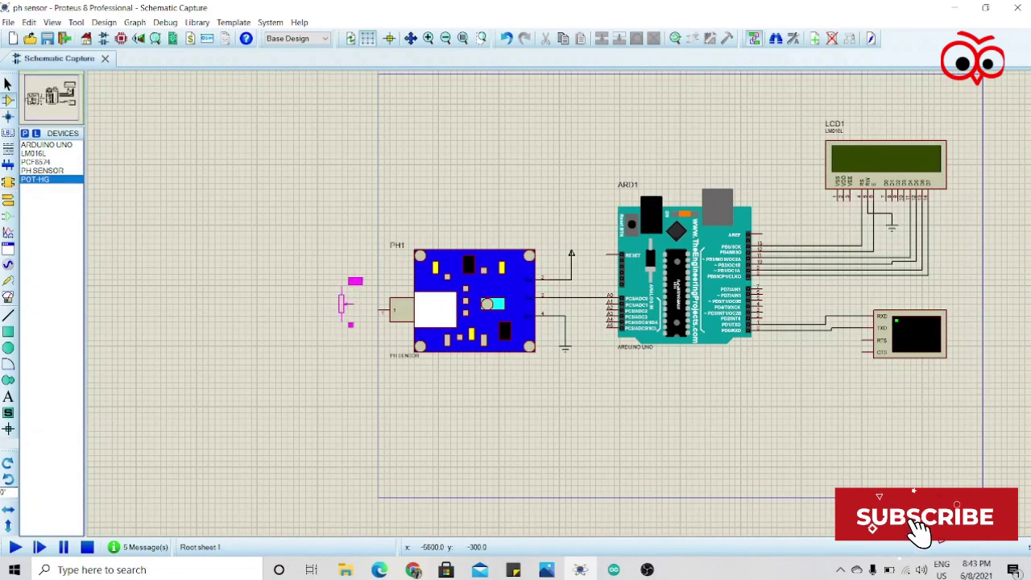
click(350, 310)
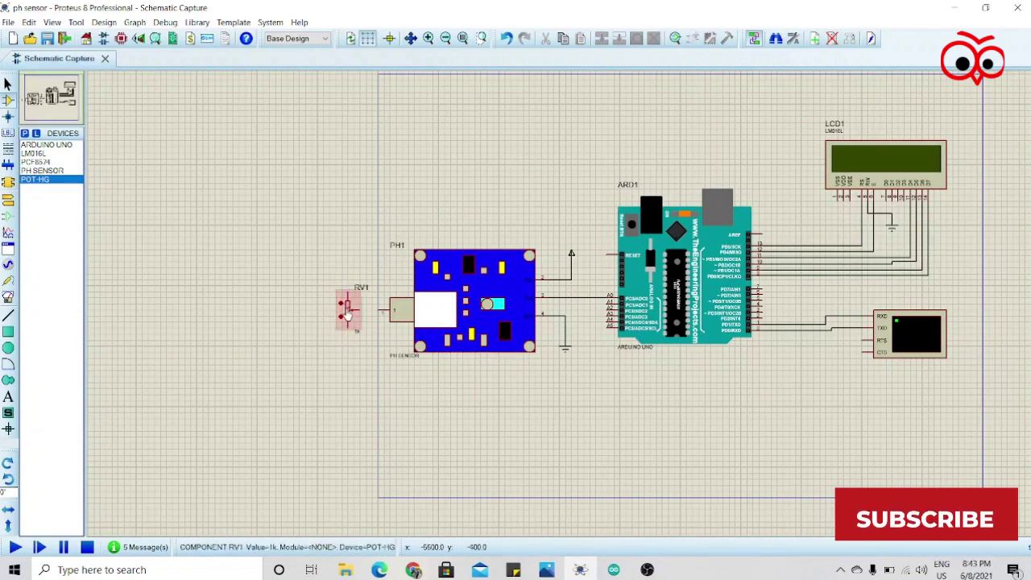
key(F6)
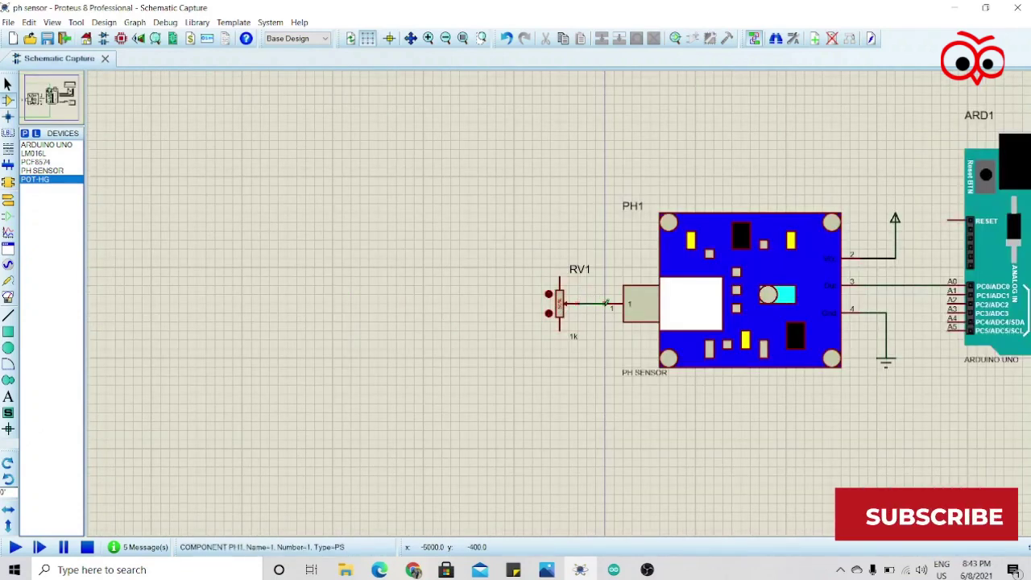
click(580, 304)
Step: Add a POWER terminal above RV1 and a GROUND terminal below it
click(10, 182)
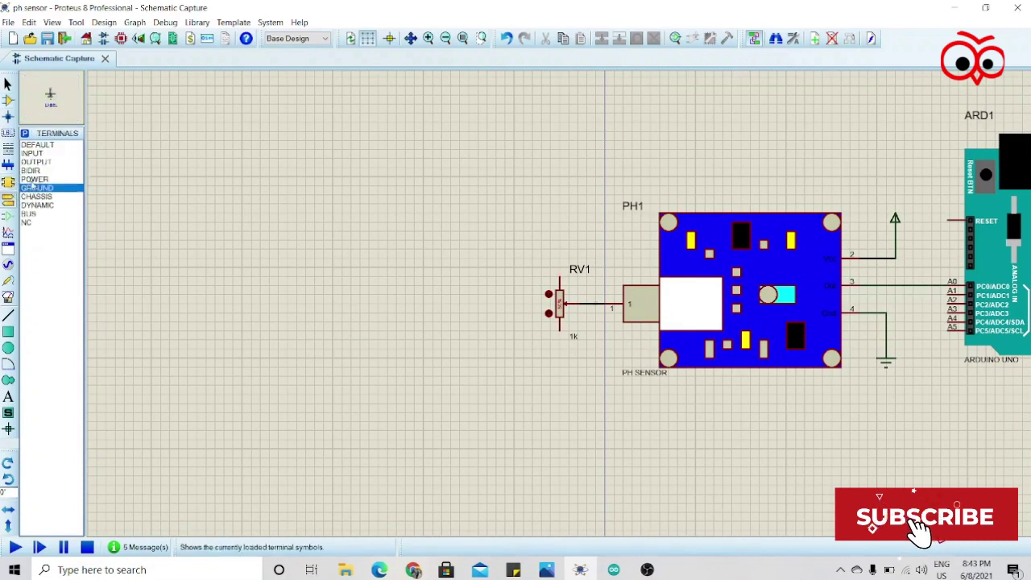
click(559, 237)
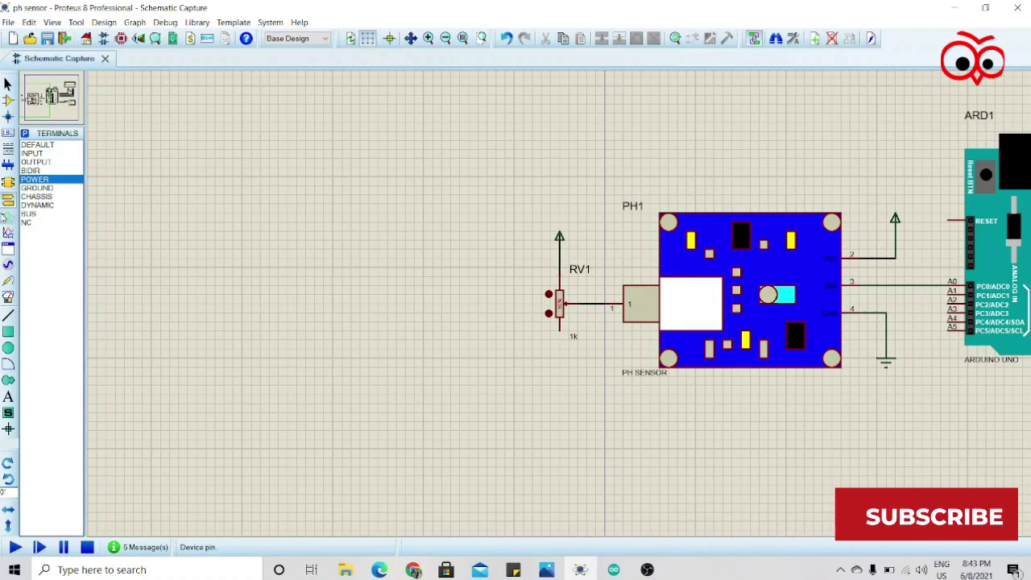
click(37, 188)
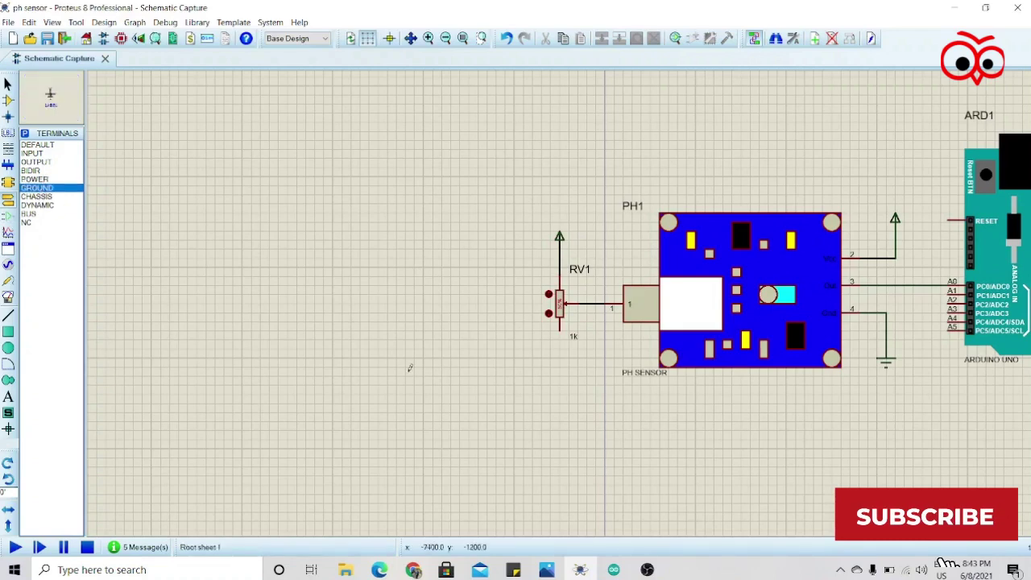
click(559, 368)
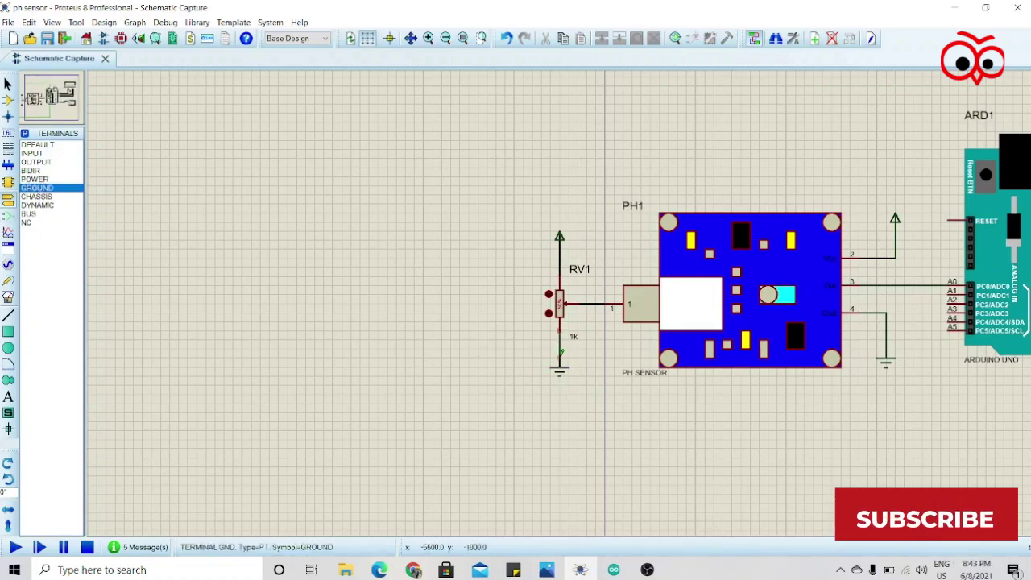
scroll(559, 304, down, 3)
scroll(559, 305, up, 2)
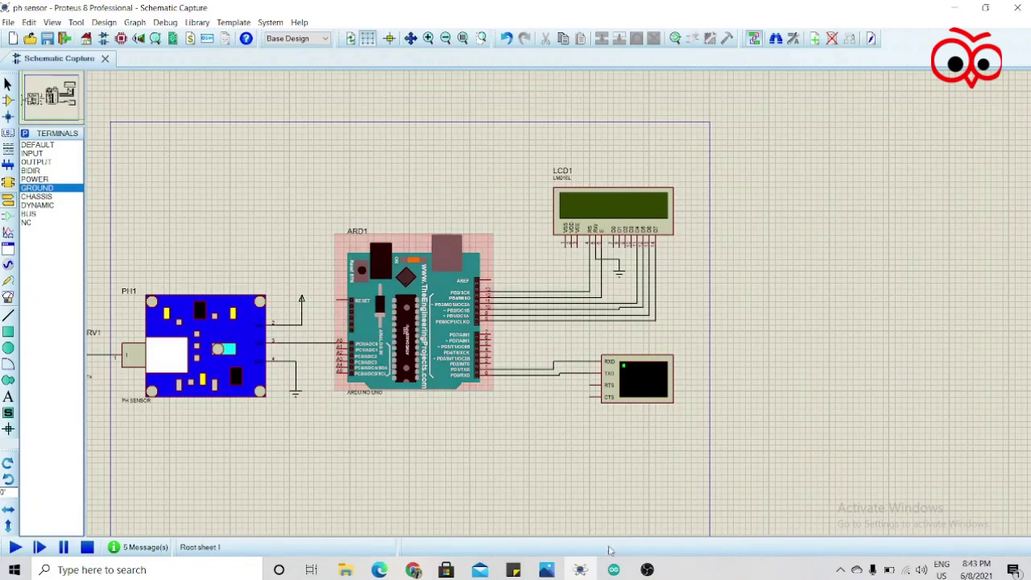
Step: Switch to the techtoob blog in Chrome and turn on its dark mode
click(413, 571)
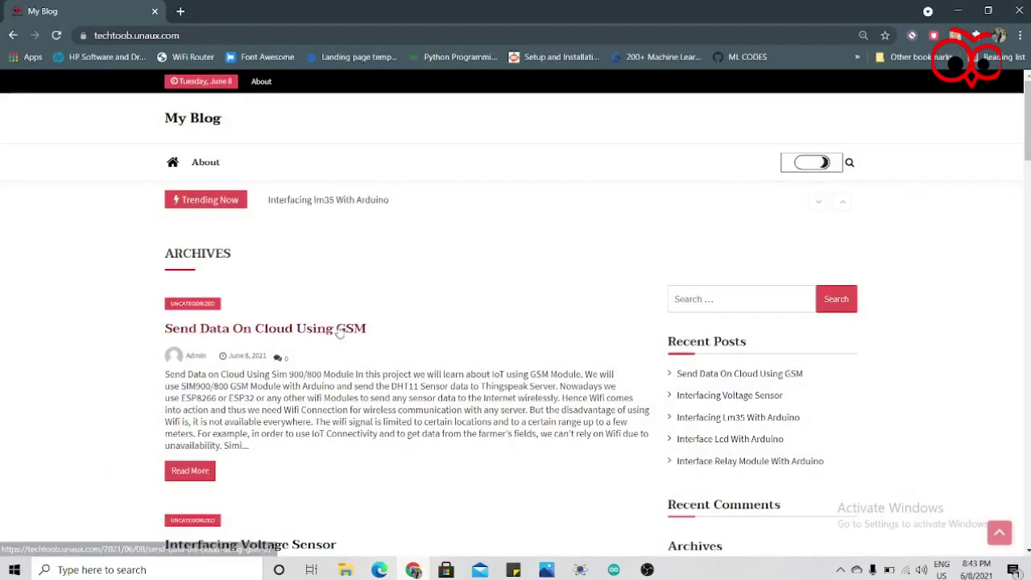
scroll(215, 193, down, 3)
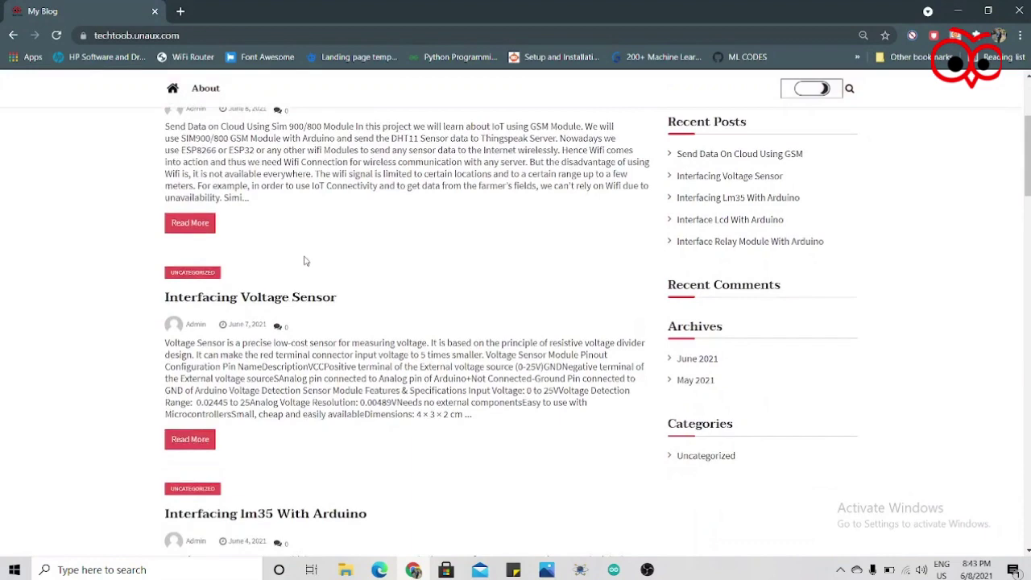
scroll(746, 138, up, 1)
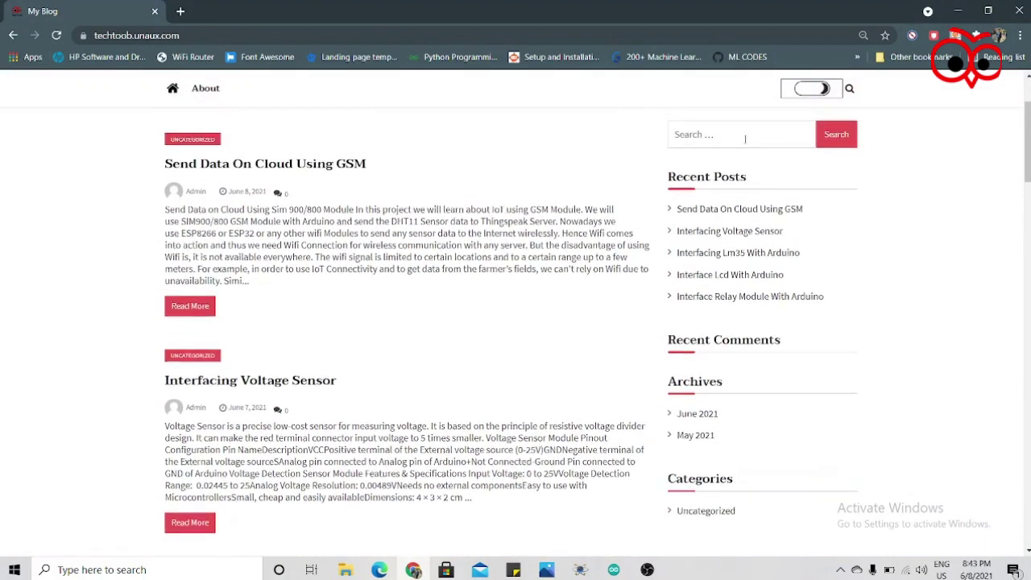
click(813, 89)
Step: Search the blog for 'ph sensor' and scroll through the results
click(741, 134)
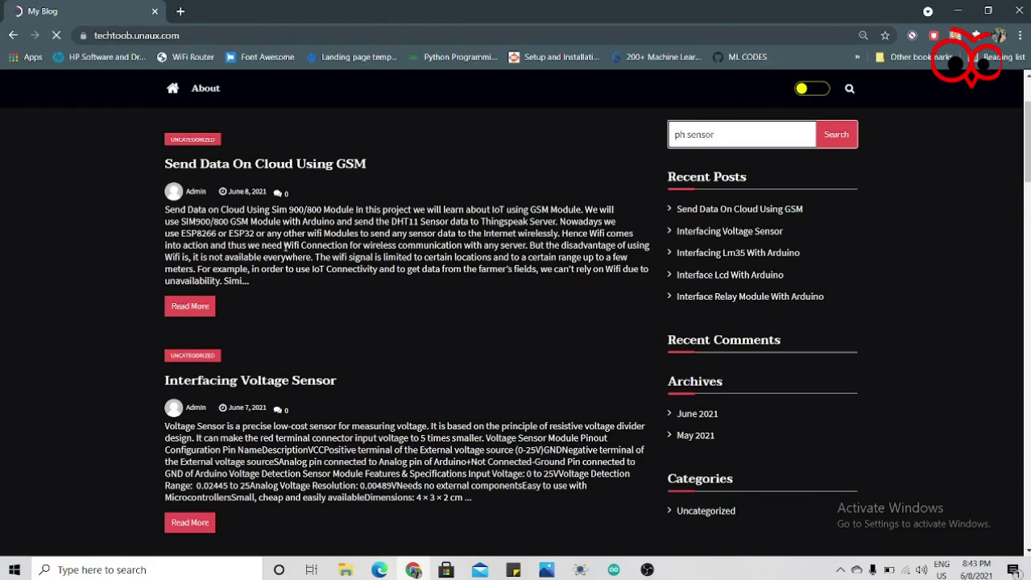
scroll(227, 348, down, 1)
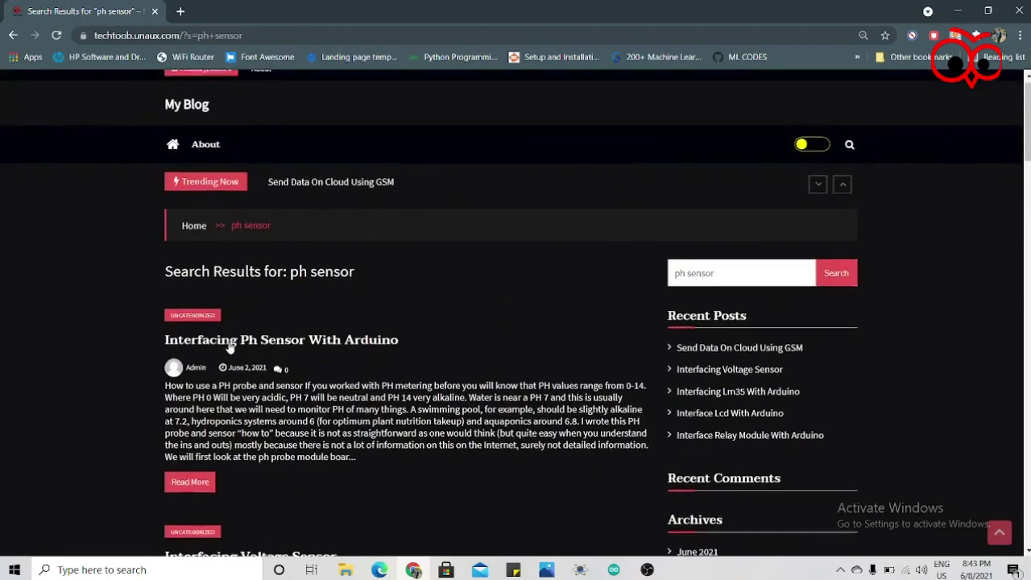
scroll(230, 346, down, 2)
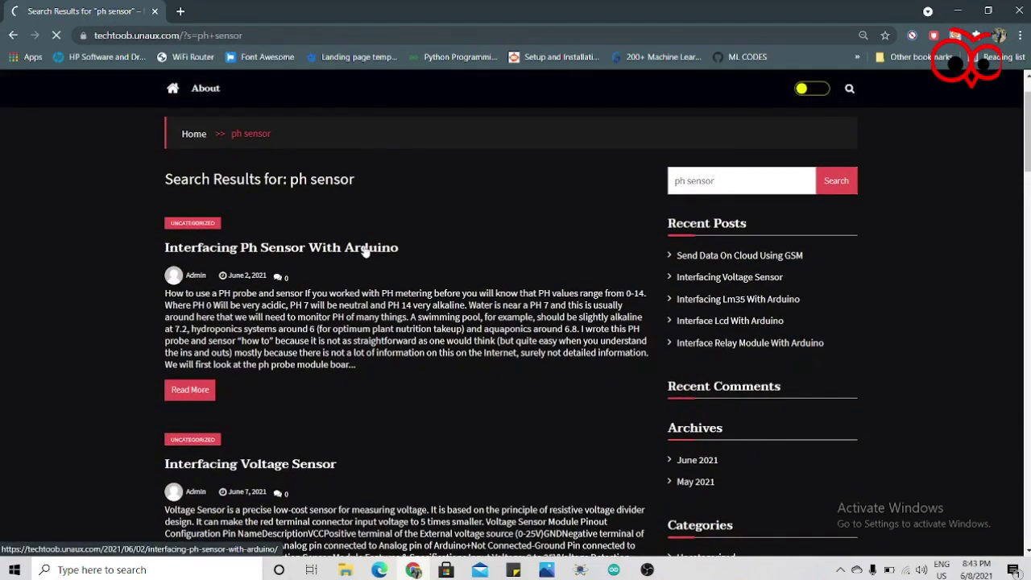
Step: Open 'Interfacing Ph Sensor With Arduino' and copy its PH measurement sketch from the code block
click(365, 252)
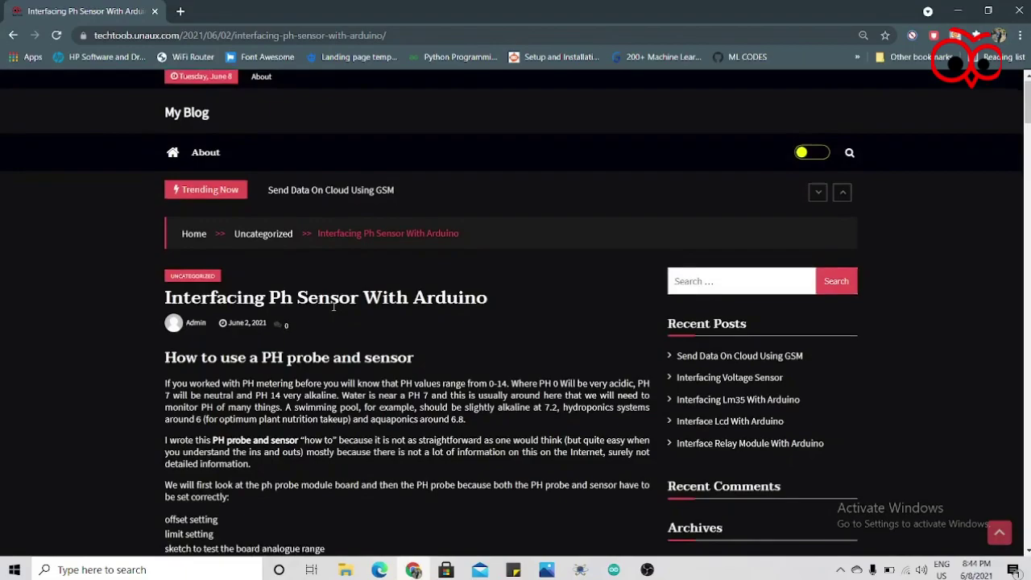
scroll(334, 306, down, 20)
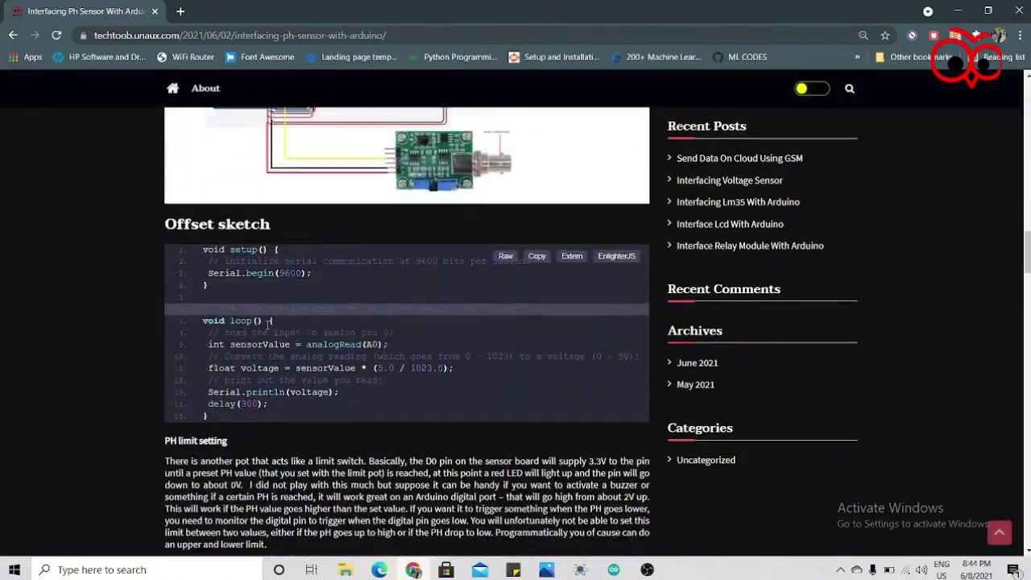
scroll(266, 322, down, 20)
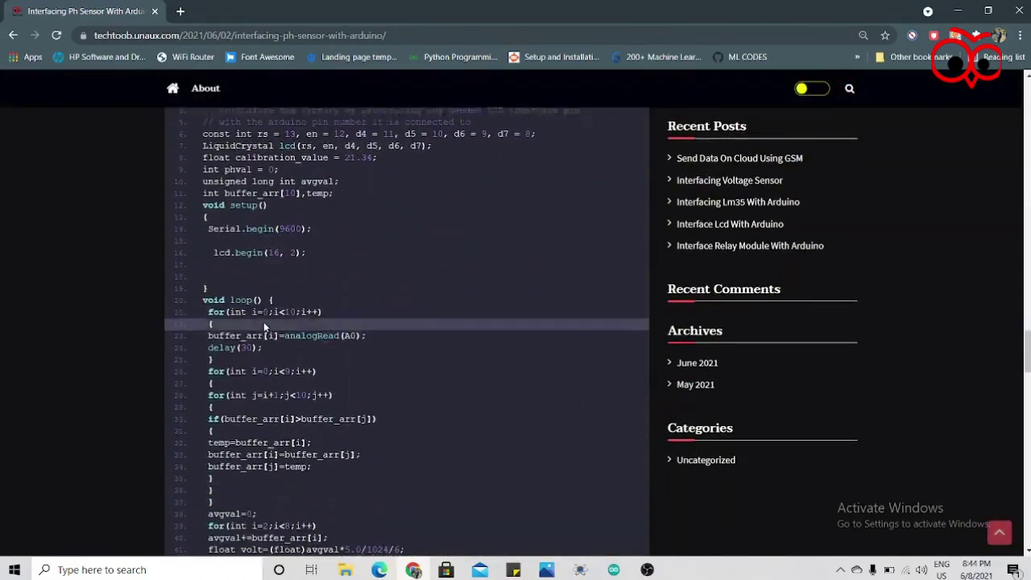
scroll(263, 322, up, 3)
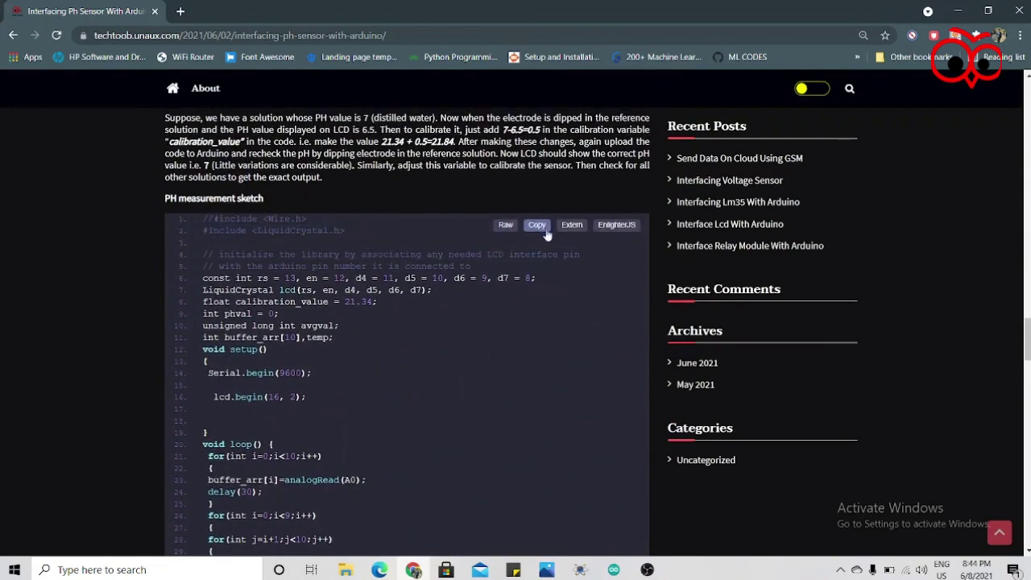
click(538, 226)
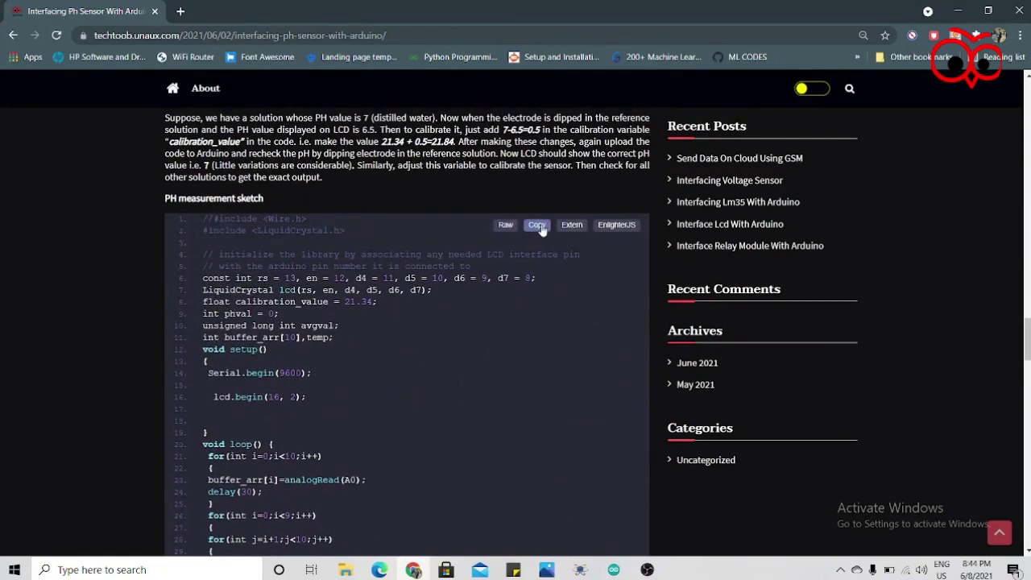
Step: Verify the pH sketch in Arduino IDE and enlarge the console to read its 4910-byte (15%) storage use
click(615, 570)
scroll(306, 270, up, 3)
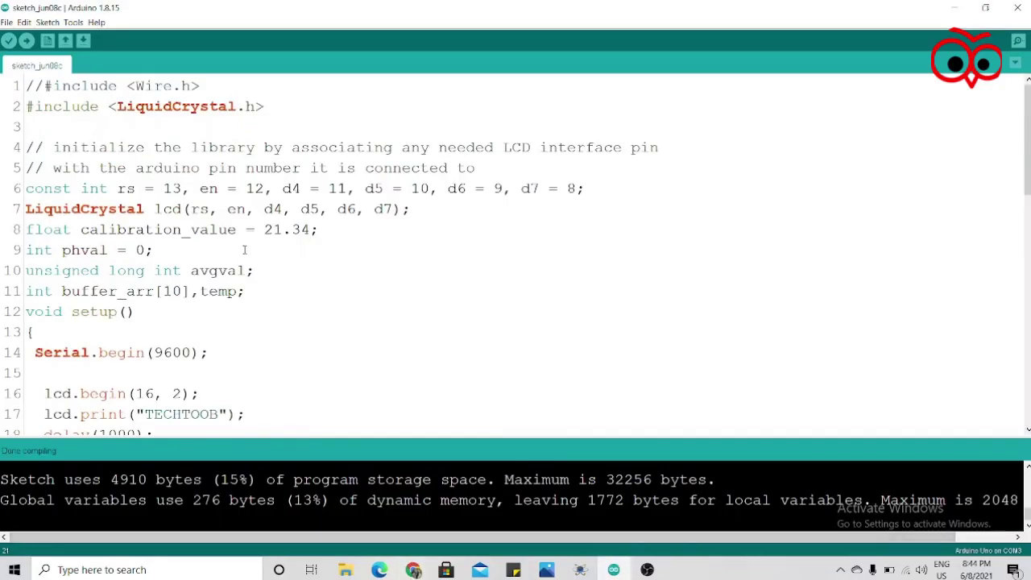
scroll(171, 125, down, 12)
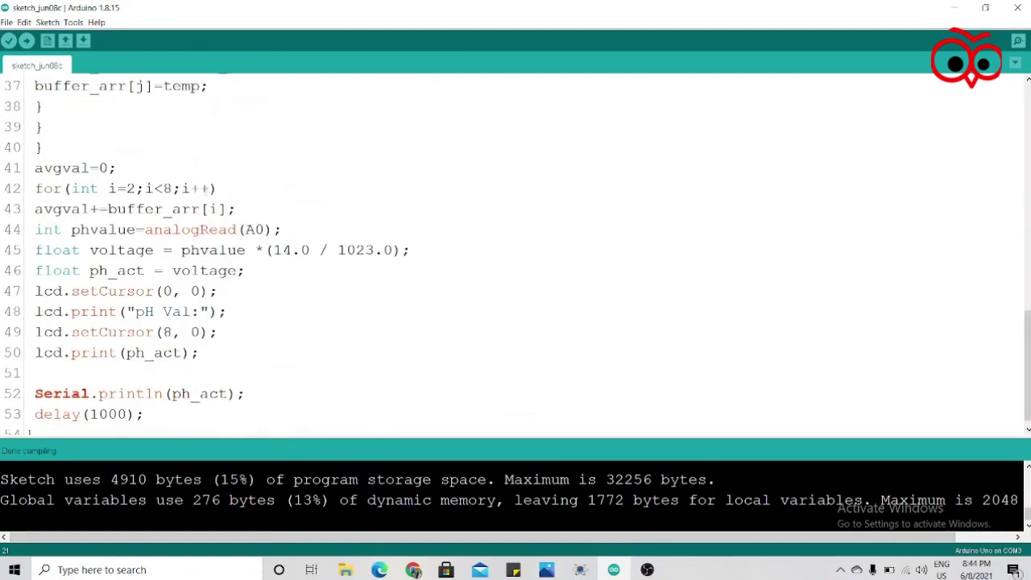
scroll(250, 230, up, 12)
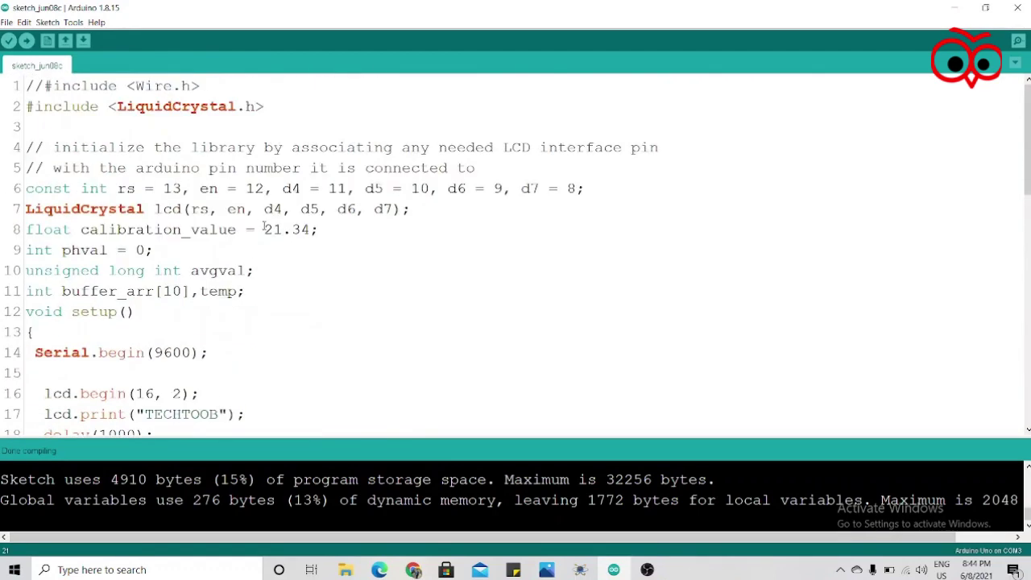
click(8, 41)
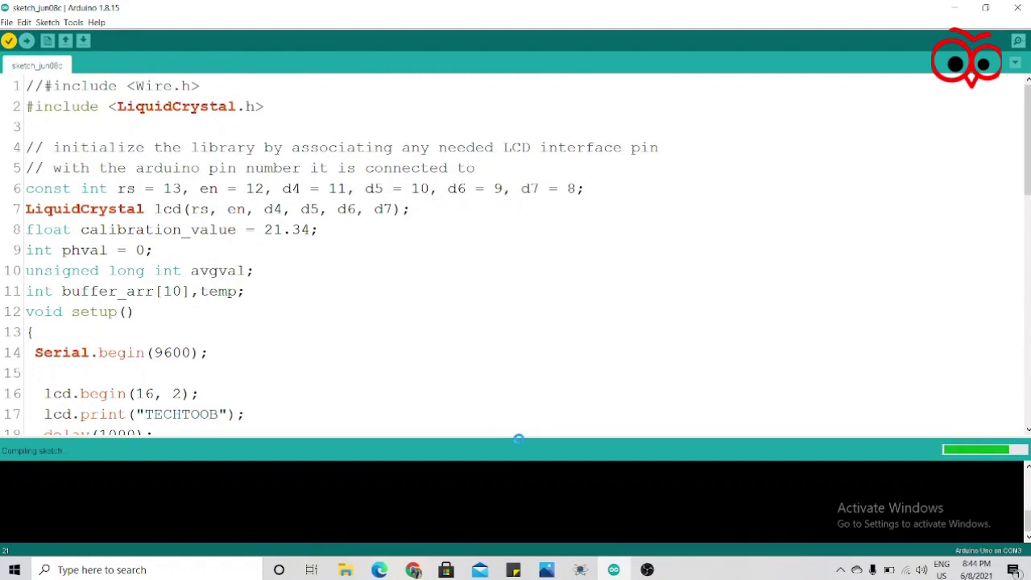
drag(520, 437, 564, 256)
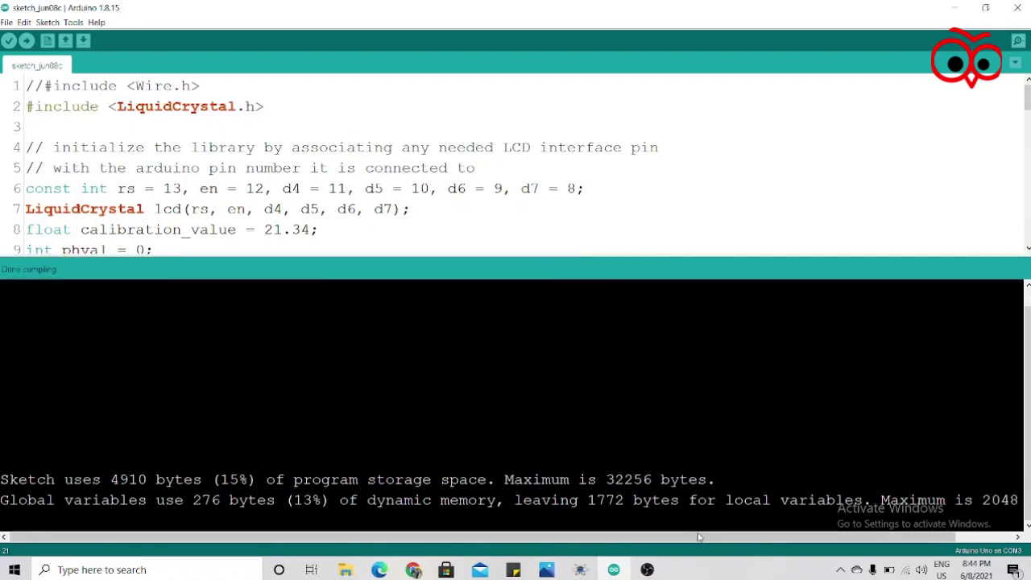
mouse_move(699, 538)
mouse_down()
mouse_move(762, 530)
mouse_move(698, 555)
mouse_move(621, 552)
mouse_up()
Step: Locate sketch_jun08c.ino.hex in %temp%\arduino_build_304992, then close Explorer and shrink the console
key(super+r)
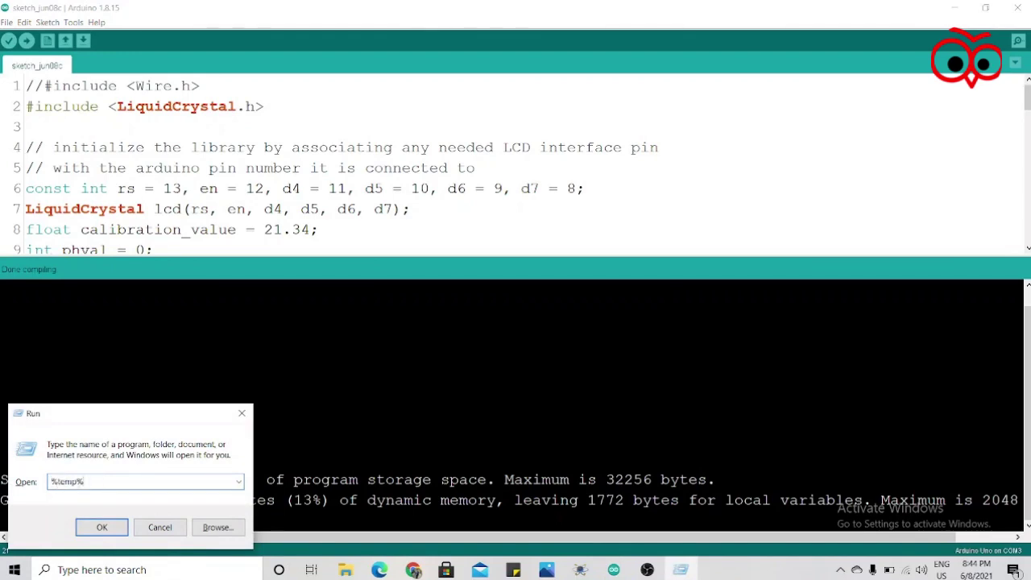
key(Return)
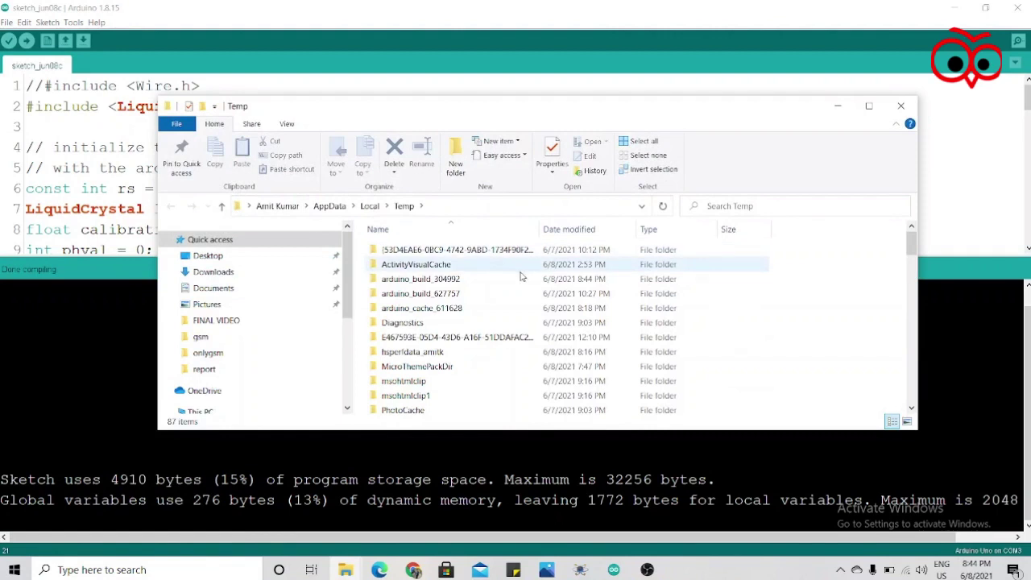
double_click(468, 278)
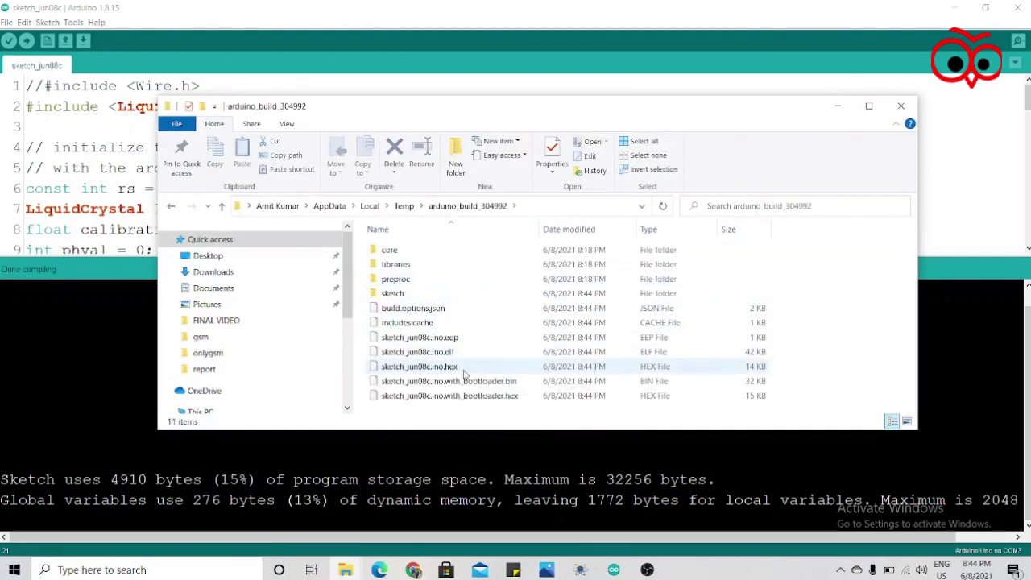
click(433, 368)
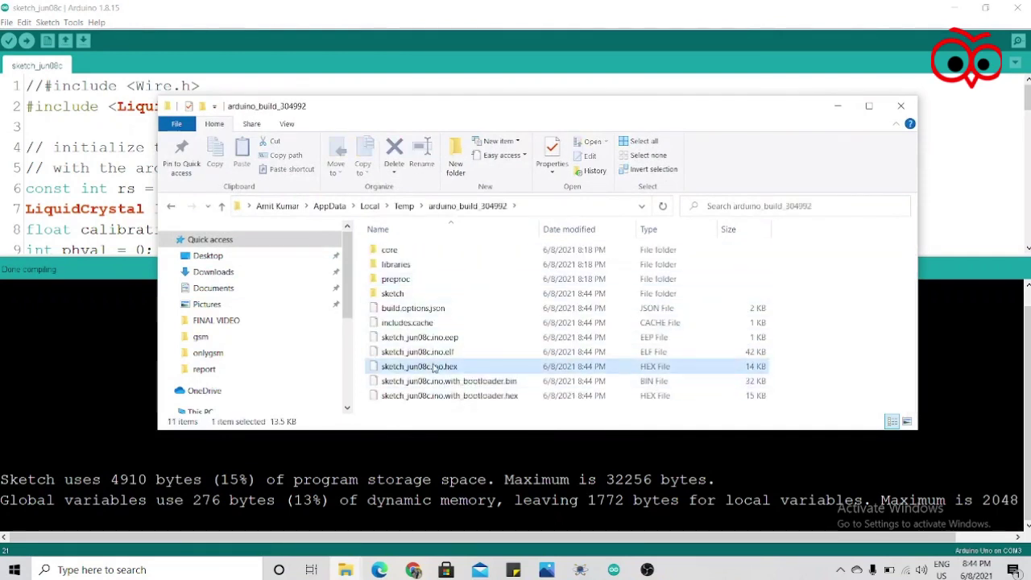
click(838, 105)
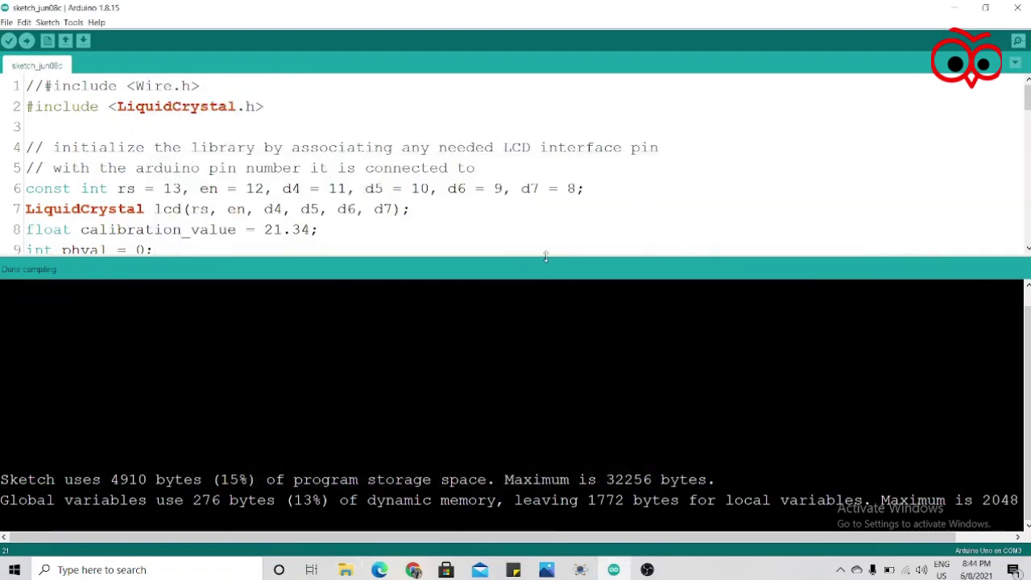
drag(546, 257, 543, 441)
Step: Make the new sketch_jun08c.ino.hex, pasted over the old copy in Documents, ARD1's program file
click(953, 7)
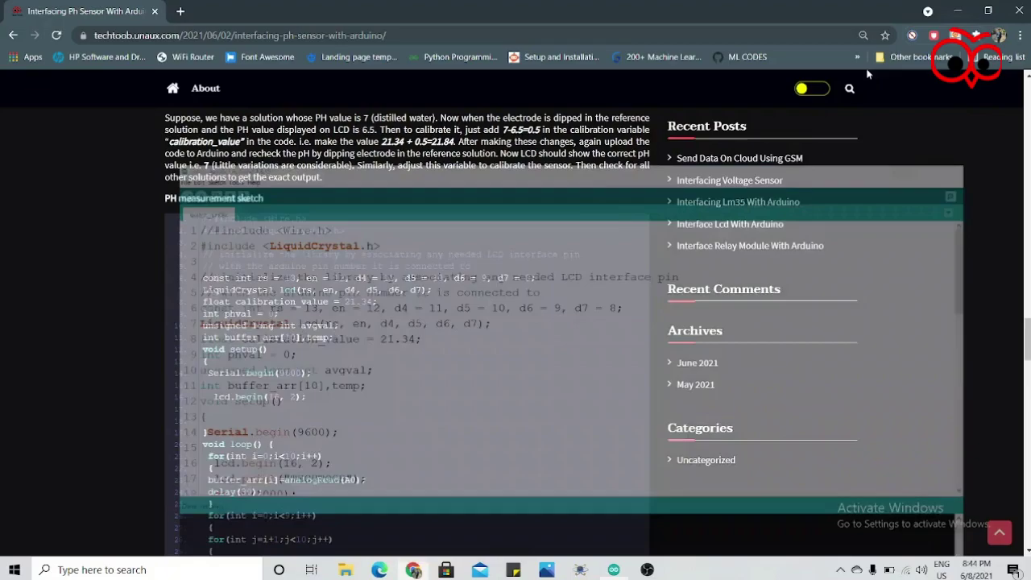
click(580, 570)
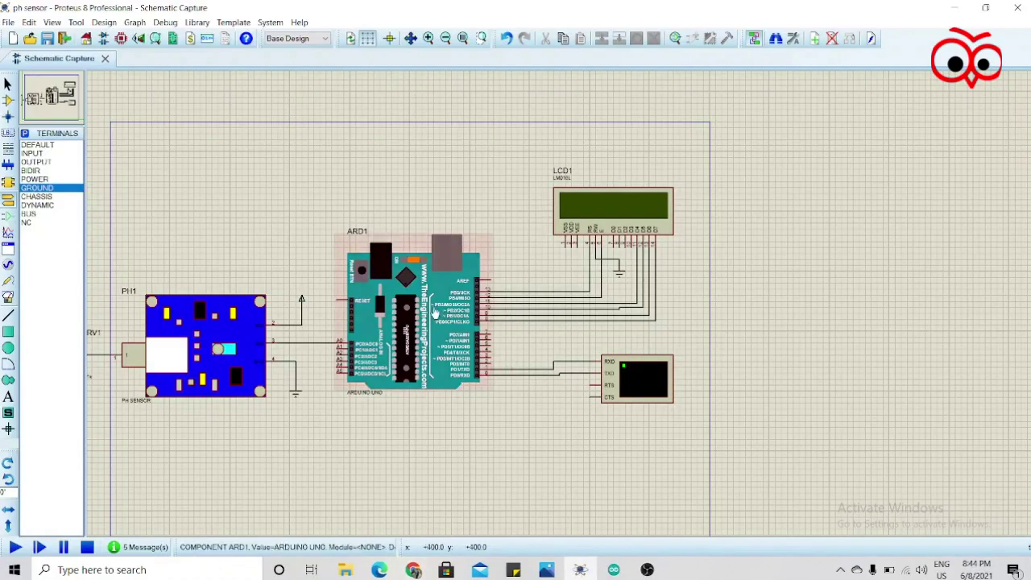
double_click(410, 329)
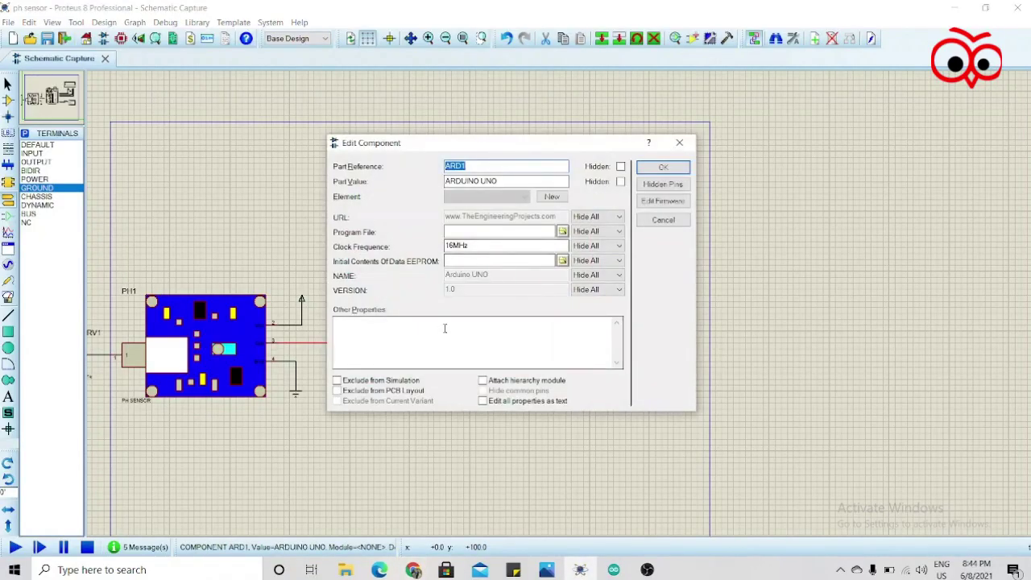
click(562, 232)
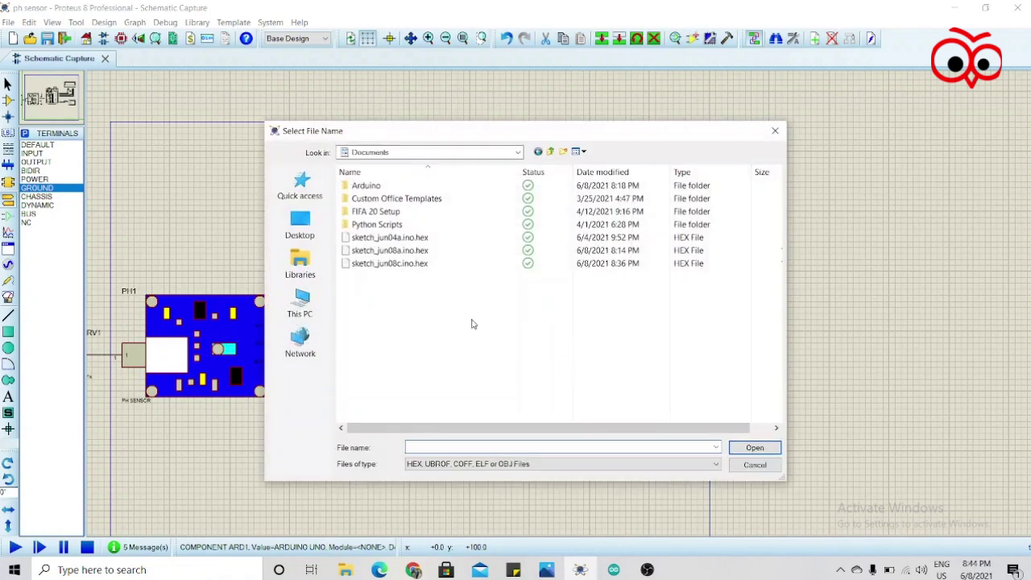
key(ctrl+v)
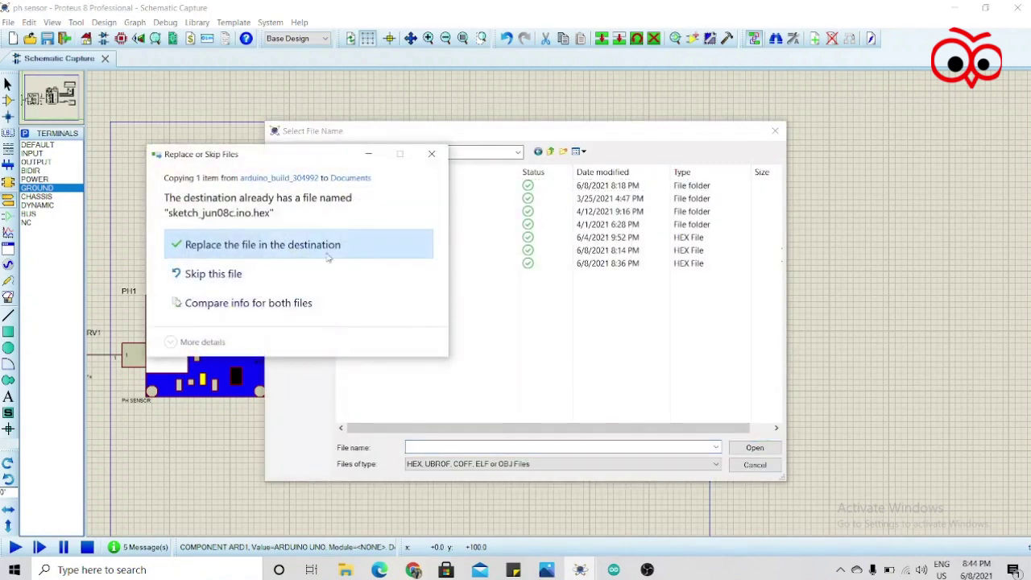
click(278, 245)
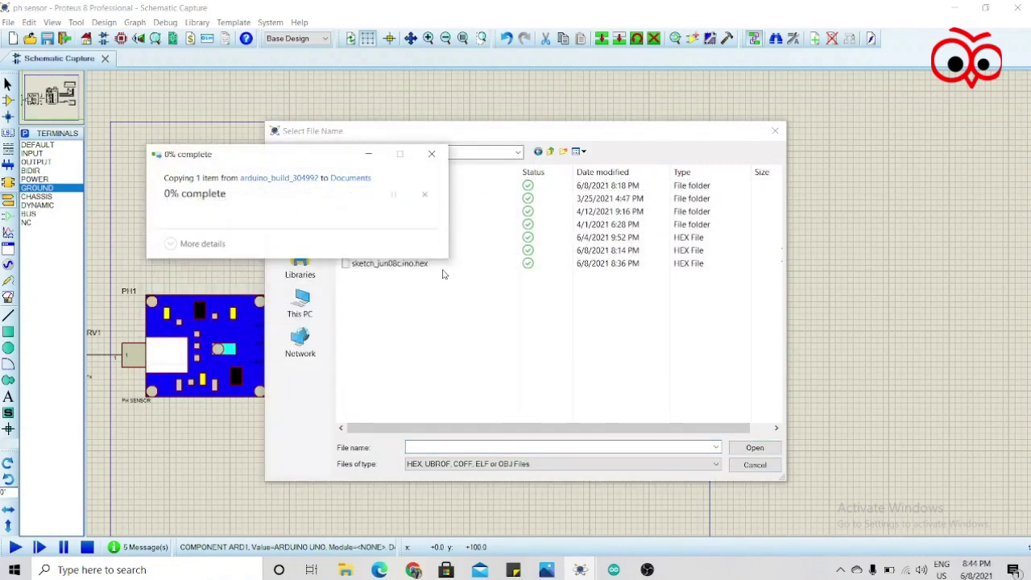
click(756, 448)
Step: Confirm ARD1's new program and run the simulation, which fails with no model for PH1
click(662, 167)
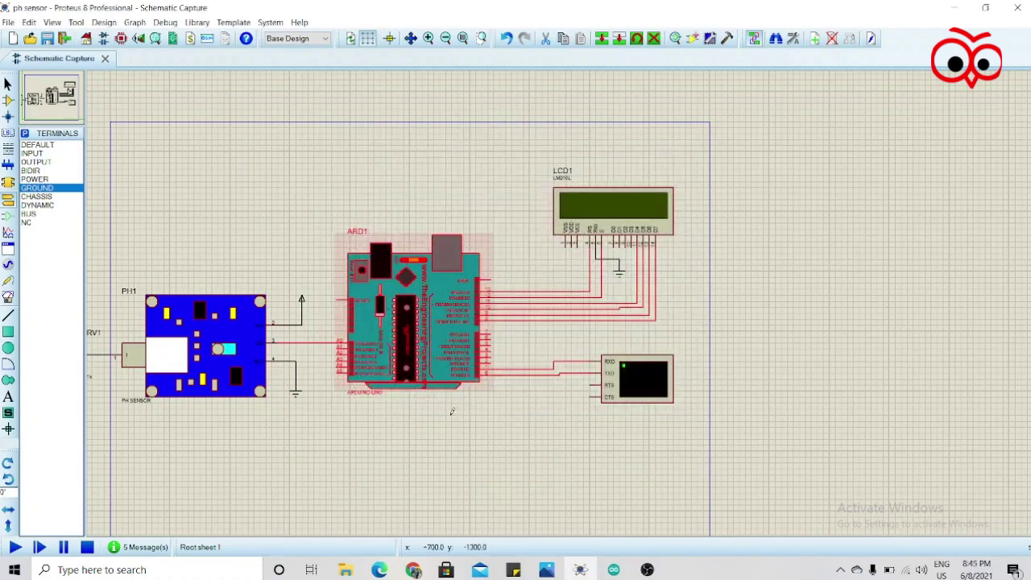
scroll(556, 306, down, 1)
scroll(562, 310, up, 1)
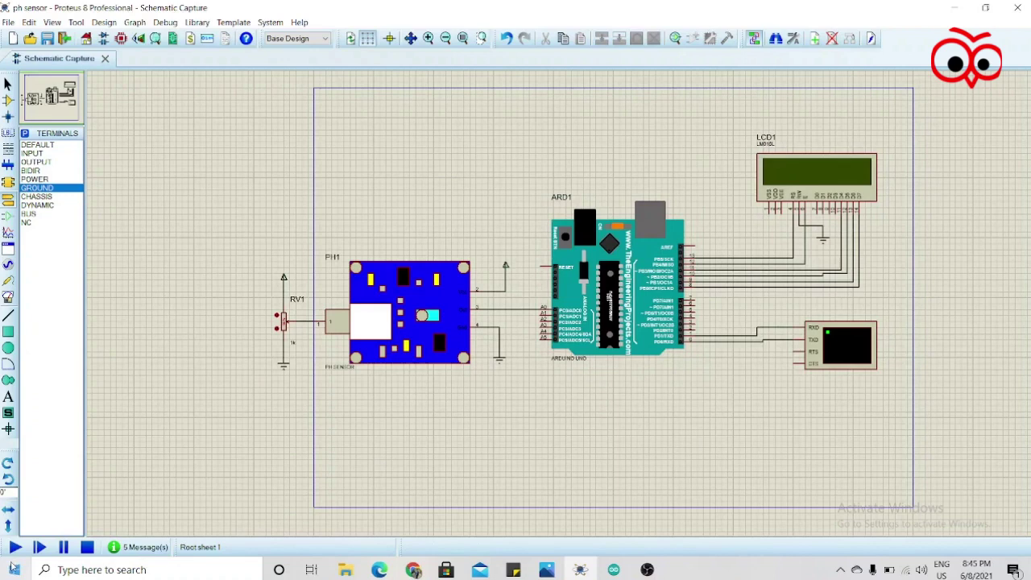
click(16, 548)
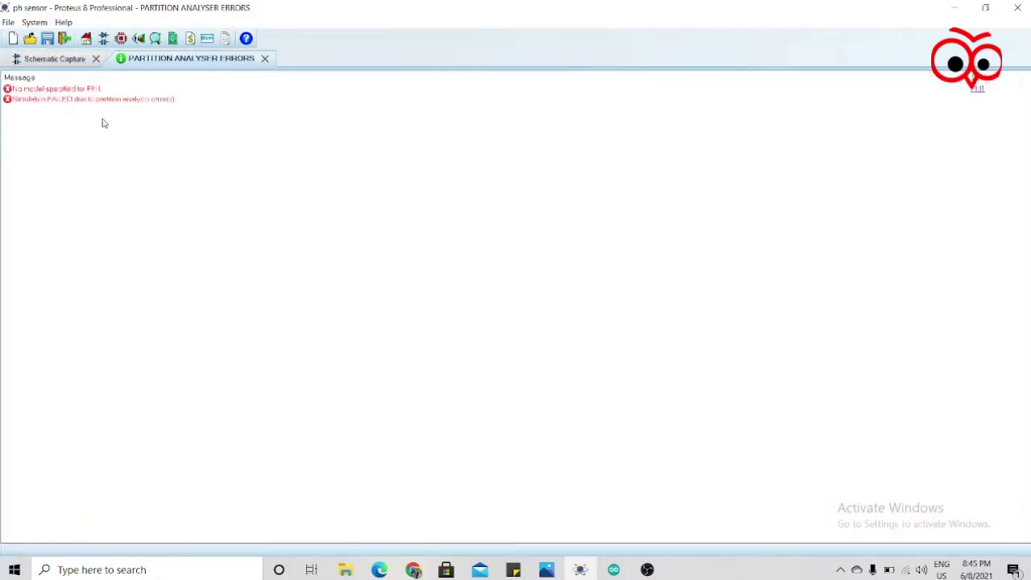
Step: Enable Attach hierarchy module in the PH1 sensor's properties
click(265, 59)
right_click(411, 324)
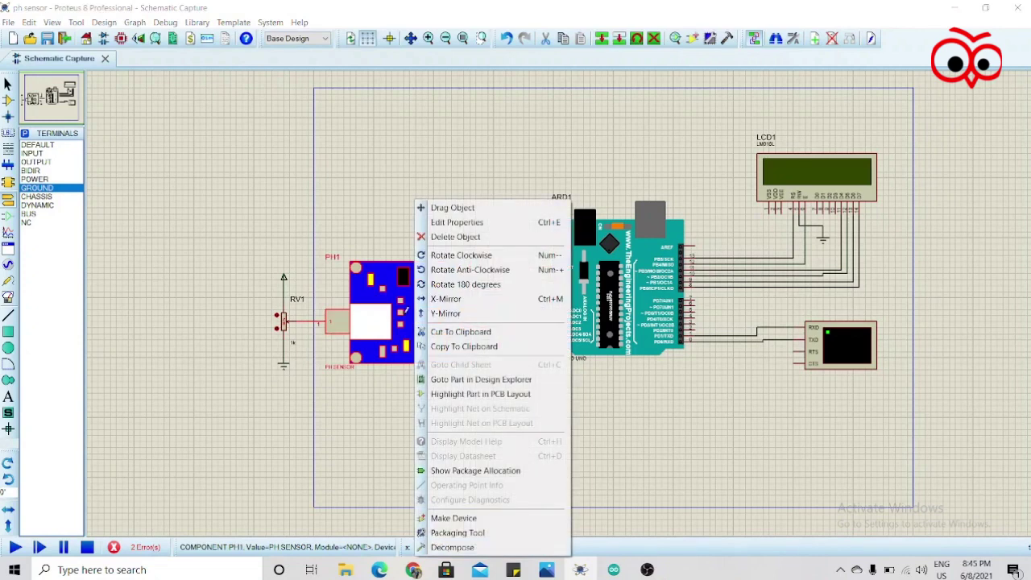
click(456, 223)
click(496, 360)
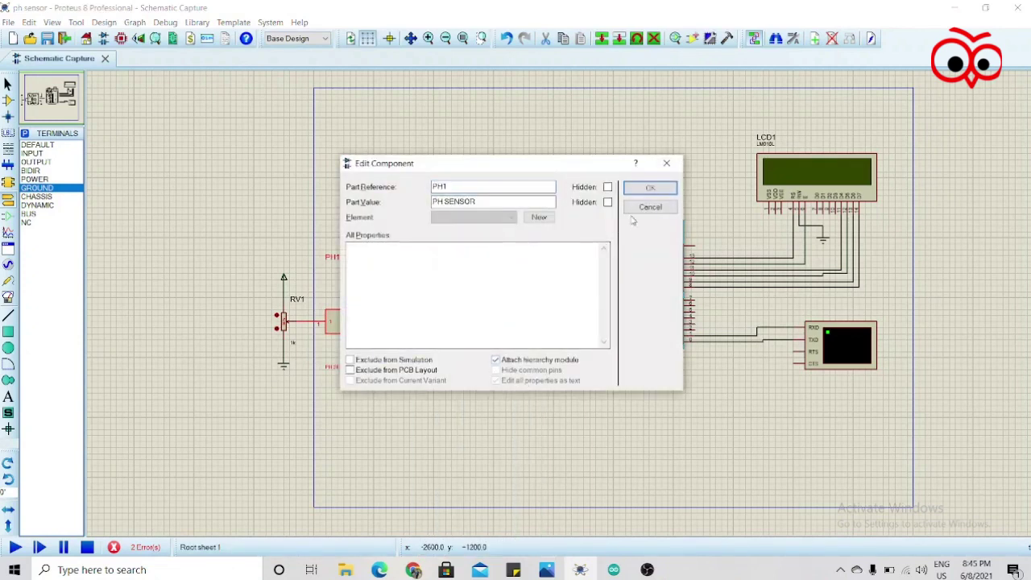
click(651, 187)
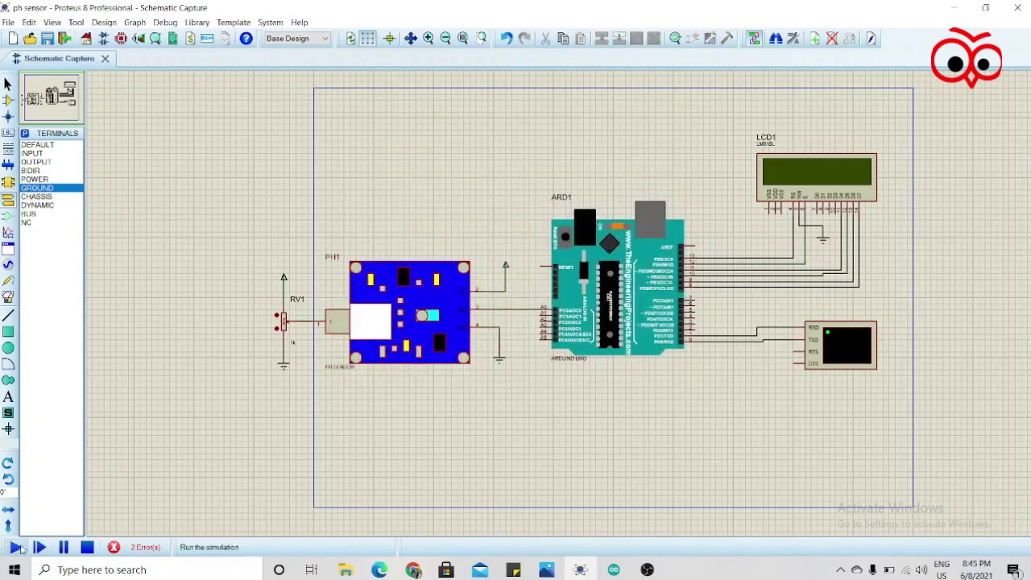
Step: Run the simulation with the Virtual Terminal below the circuit, and step RV1 to change the pH reading
click(16, 547)
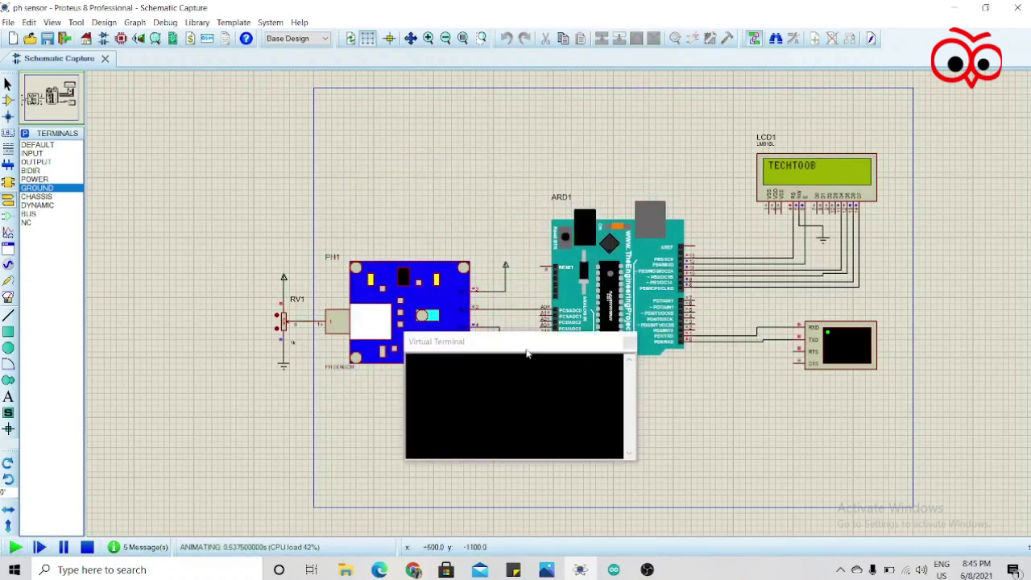
drag(527, 353, 545, 392)
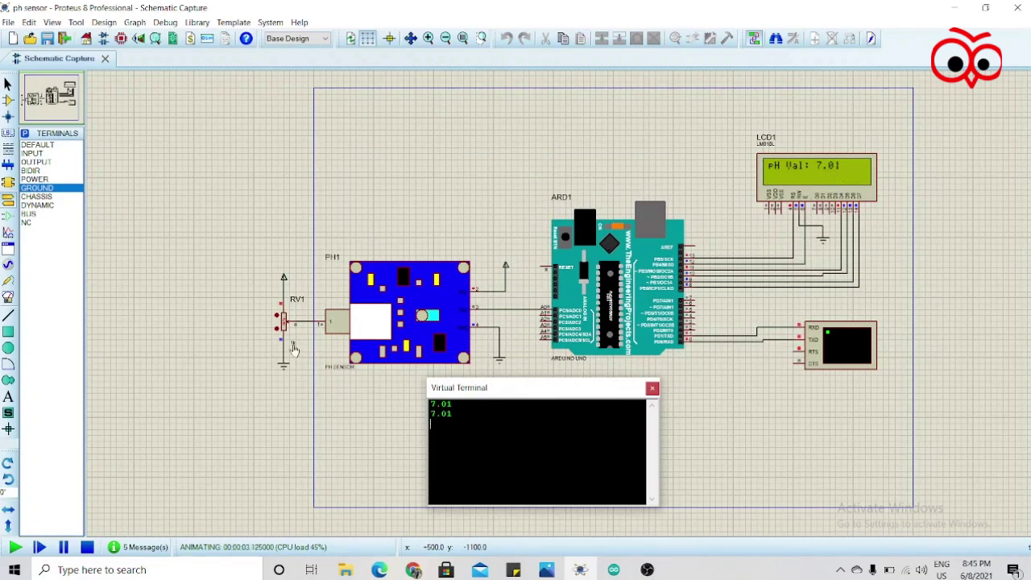
click(283, 317)
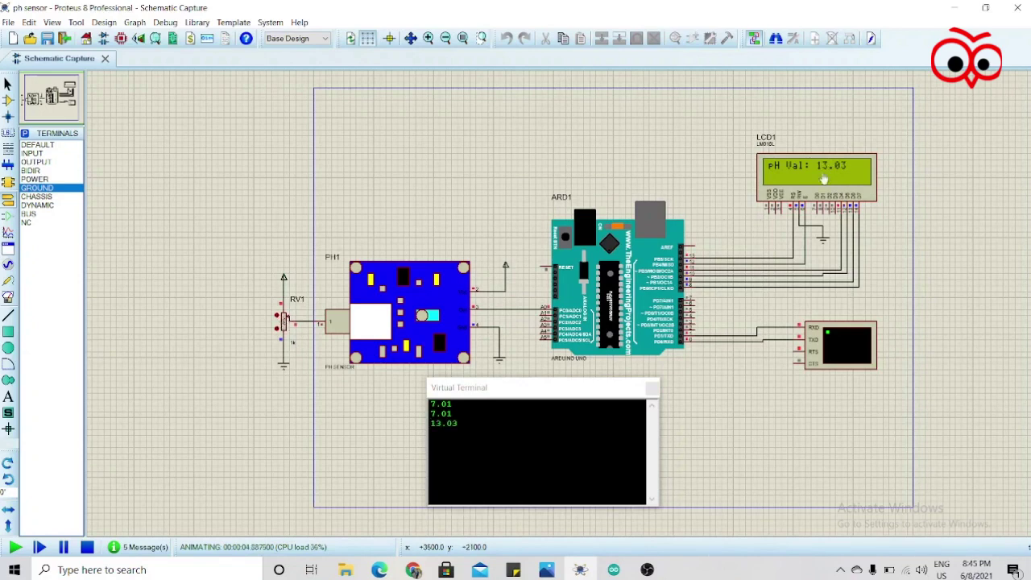
click(280, 326)
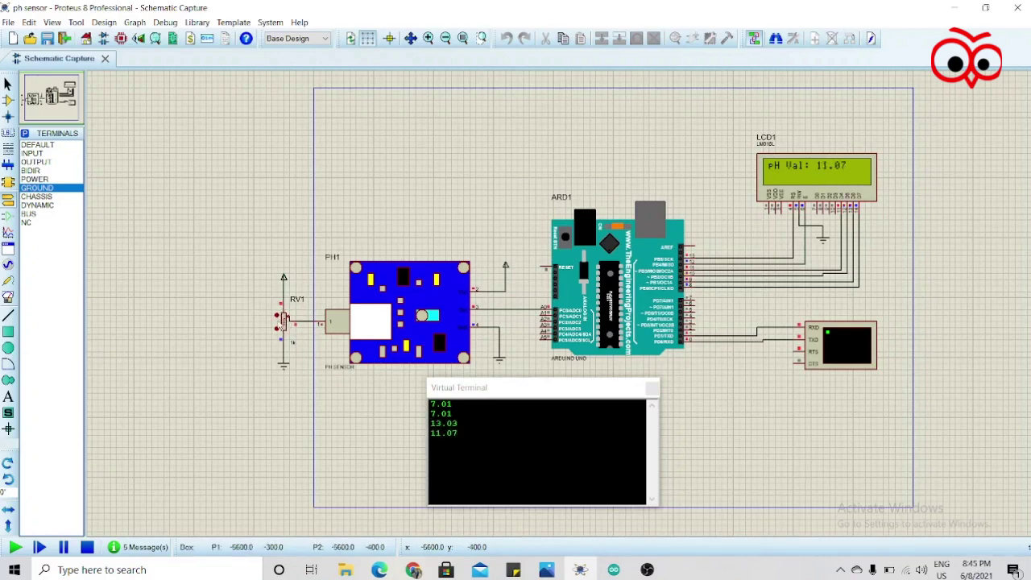
click(279, 326)
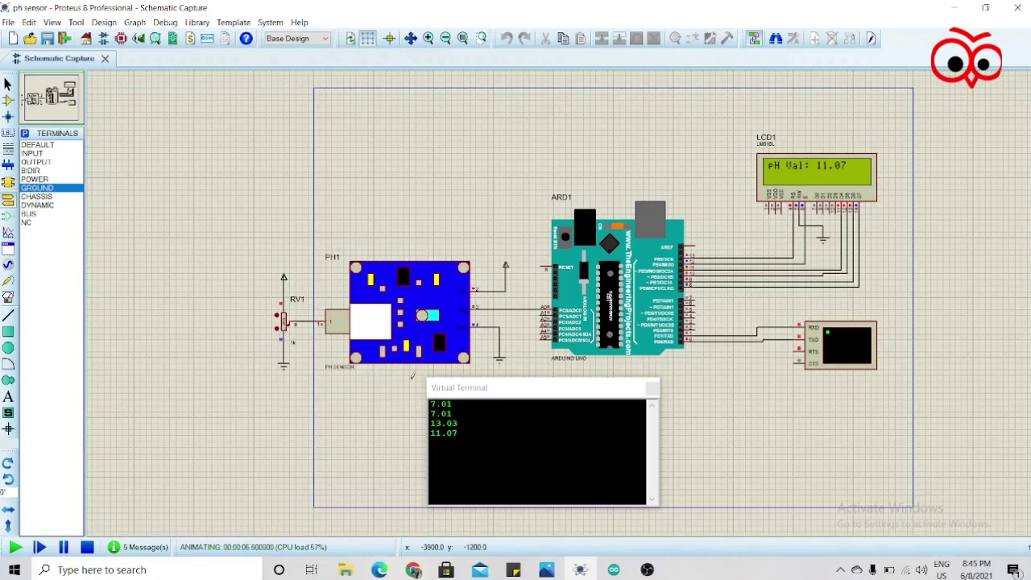